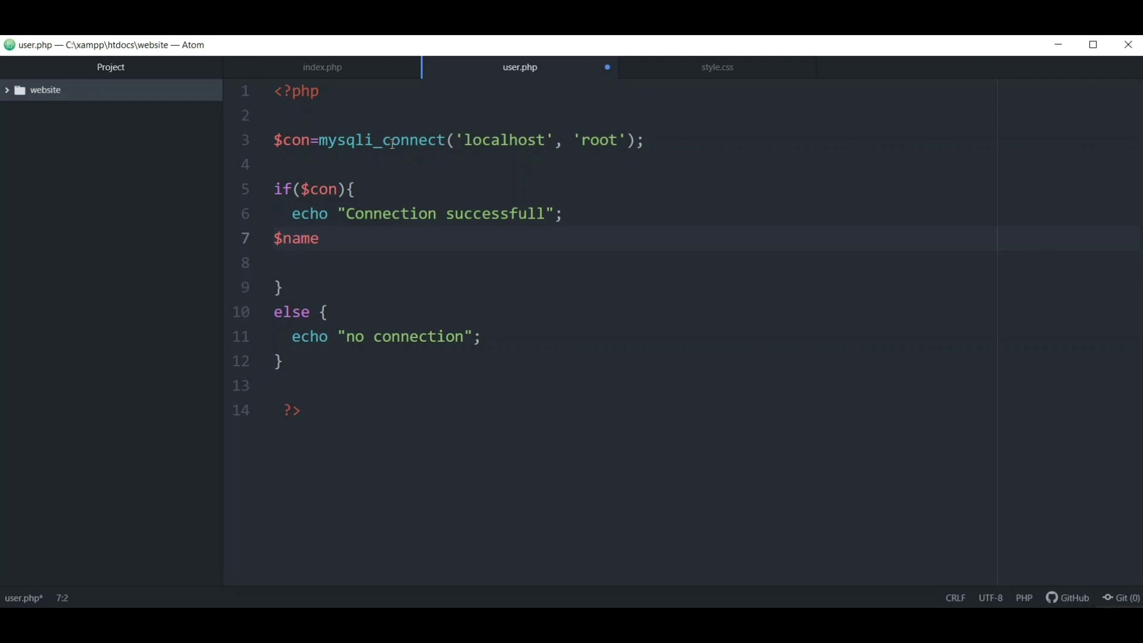
- Change the variable on line 7 of user.php to $uname and start its assignment with =$
{"action": "type", "text": "u"}
{"action": "key", "text": "Right"}
{"action": "key", "text": "Right"}
{"action": "key", "text": "Right"}
{"action": "key", "text": "Right"}
{"action": "type", "text": "$"}
{"action": "key", "text": "Left"}
{"action": "key", "text": "Left"}
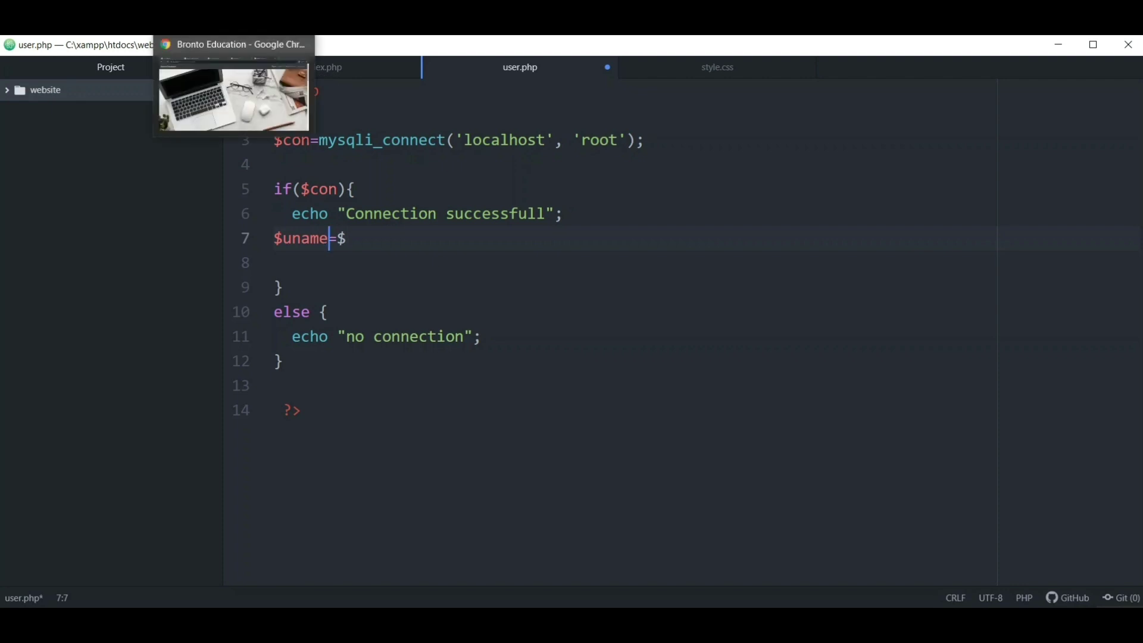
- Switch to Chrome, open a new tab, and check the status of XAMPP's MySQL service
{"action": "left_click", "coordinate": [234, 24]}
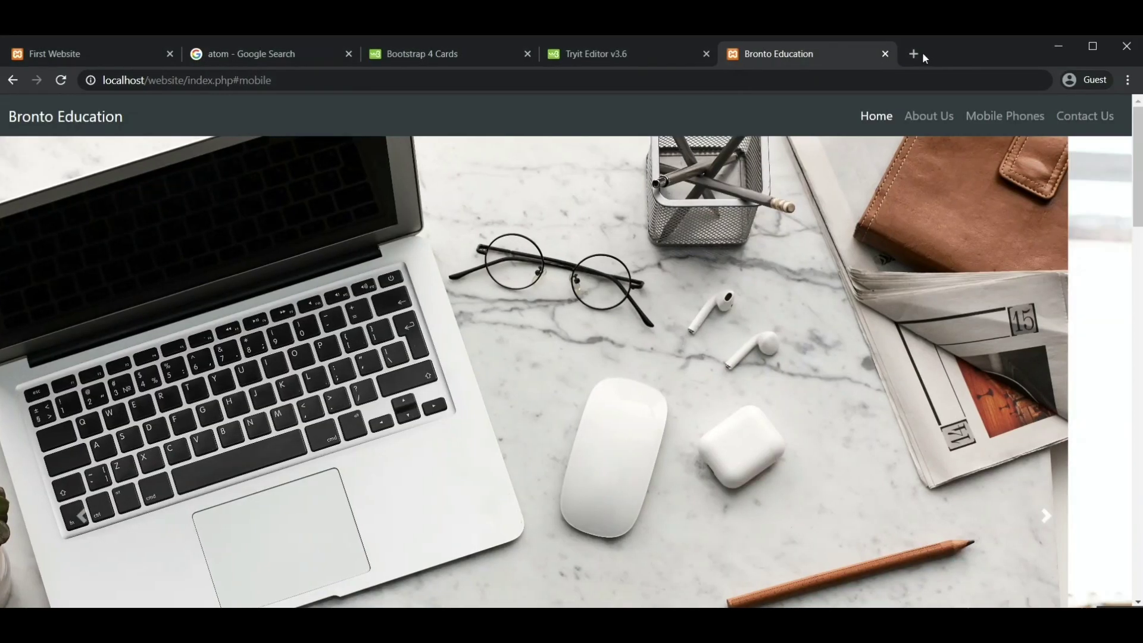
{"action": "left_click", "coordinate": [914, 54]}
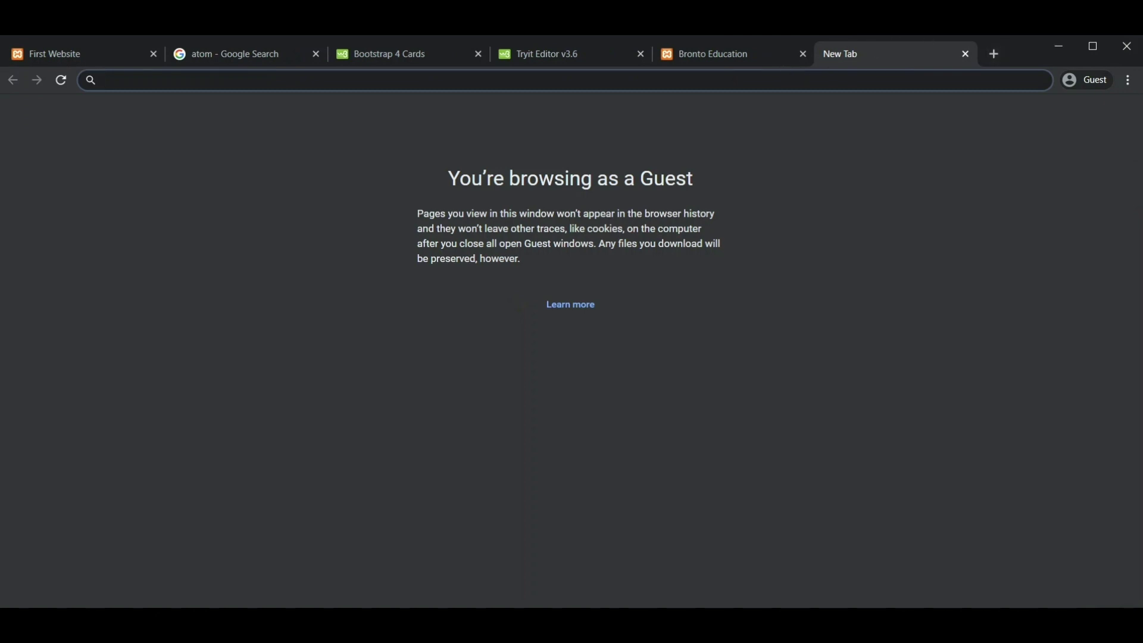
{"action": "left_click", "coordinate": [979, 17]}
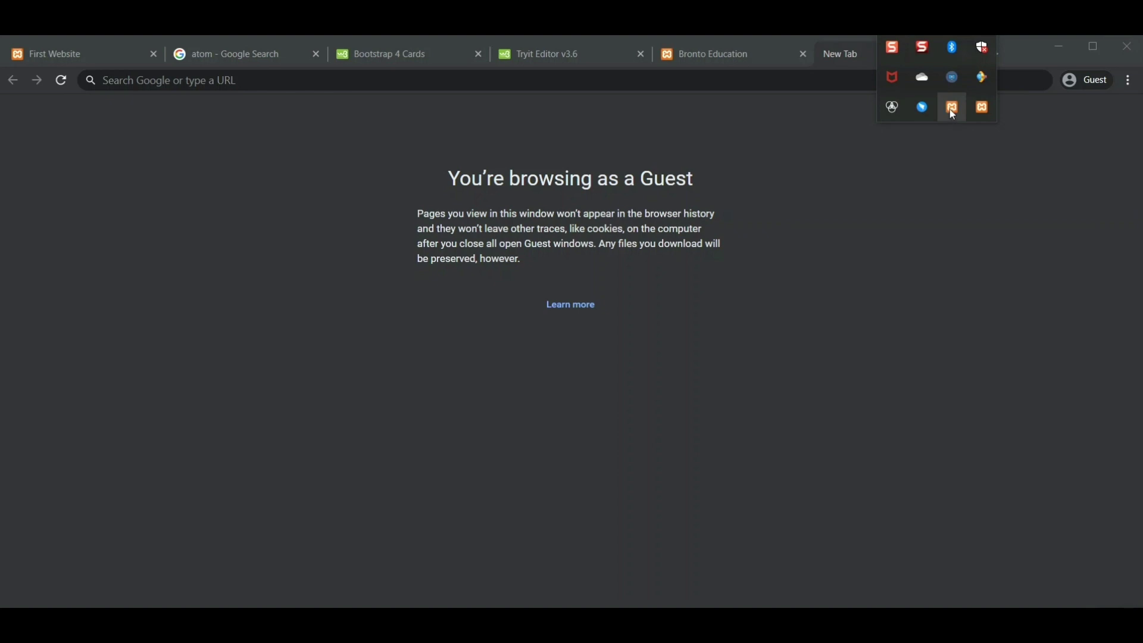
{"action": "right_click", "coordinate": [949, 110]}
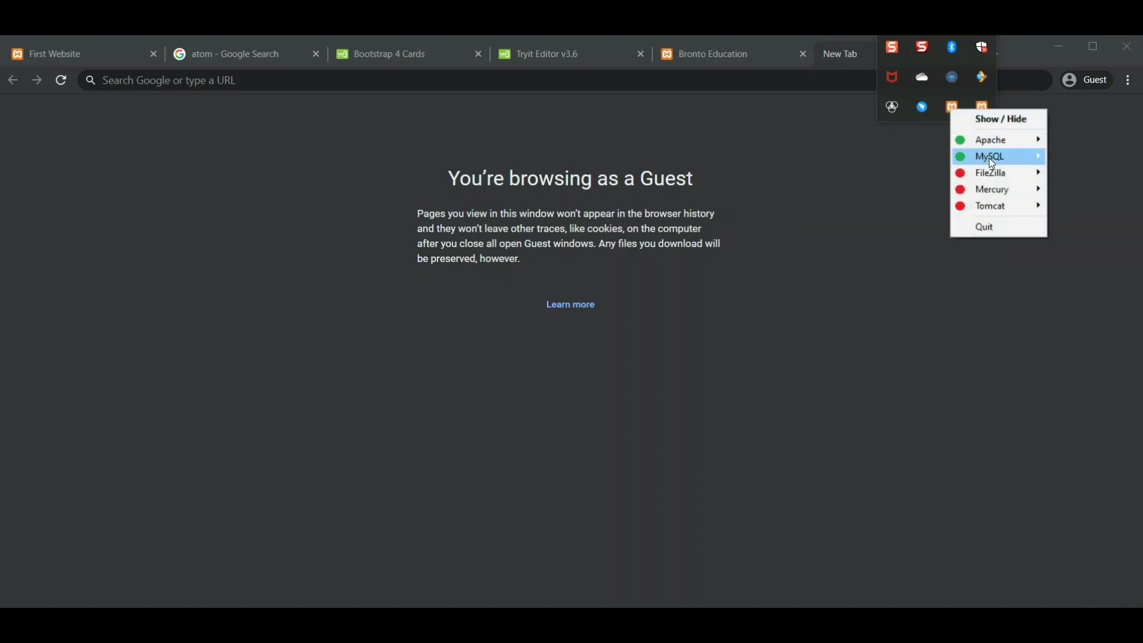
{"action": "mouse_move", "coordinate": [1022, 163]}
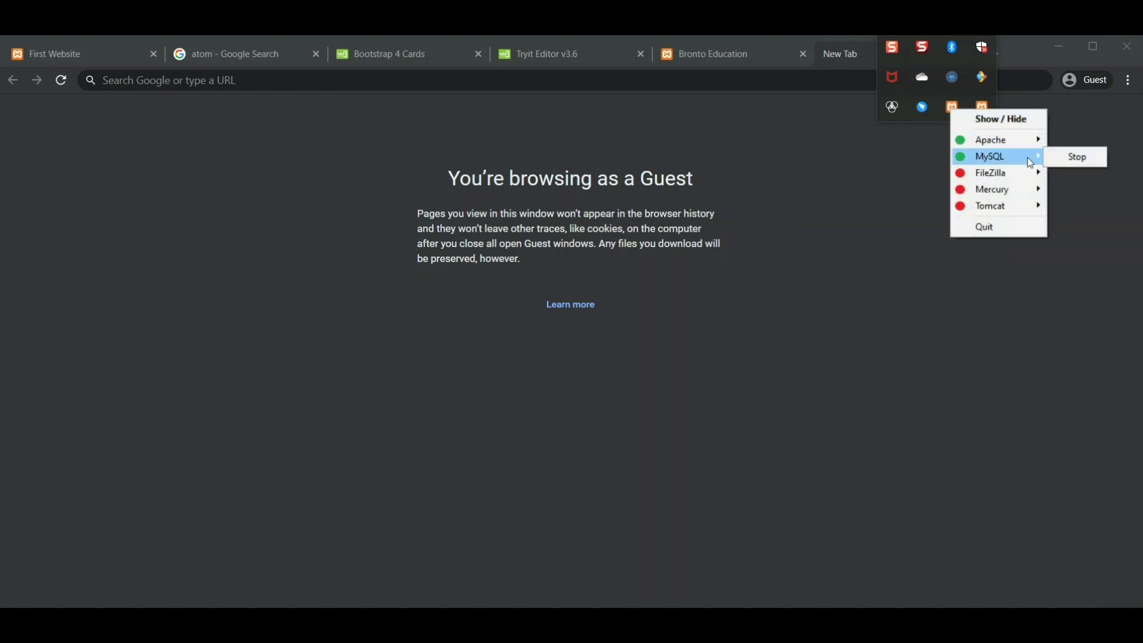
{"action": "left_click", "coordinate": [851, 139]}
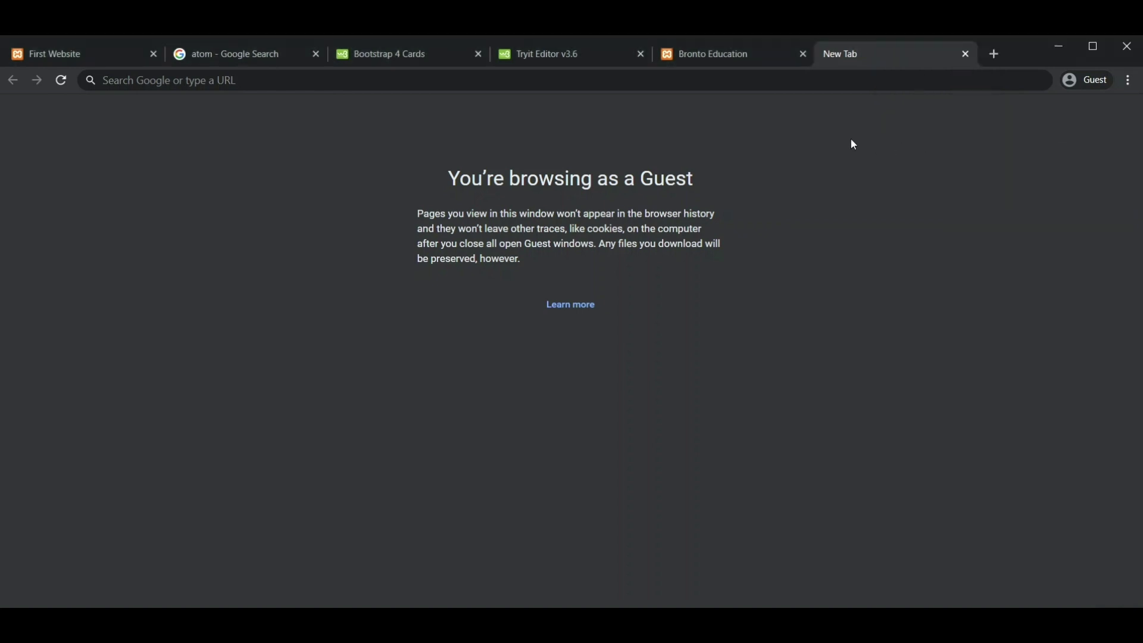
- Load phpMyAdmin in the new tab at localhost/phpmyadmin/index.php
{"action": "left_click", "coordinate": [586, 78]}
{"action": "type", "text": "localhost/phpmyadmin/index.php"}
{"action": "key", "text": "Return"}
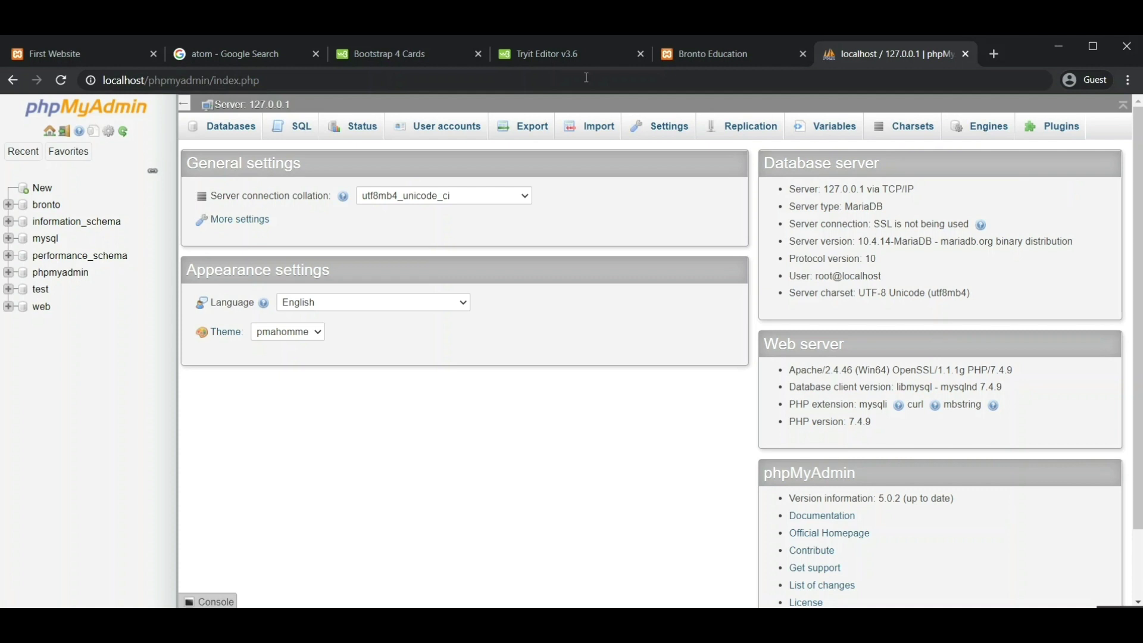
- Create a new database named website with the utf8mb4_general_ci collation
{"action": "left_click", "coordinate": [48, 195]}
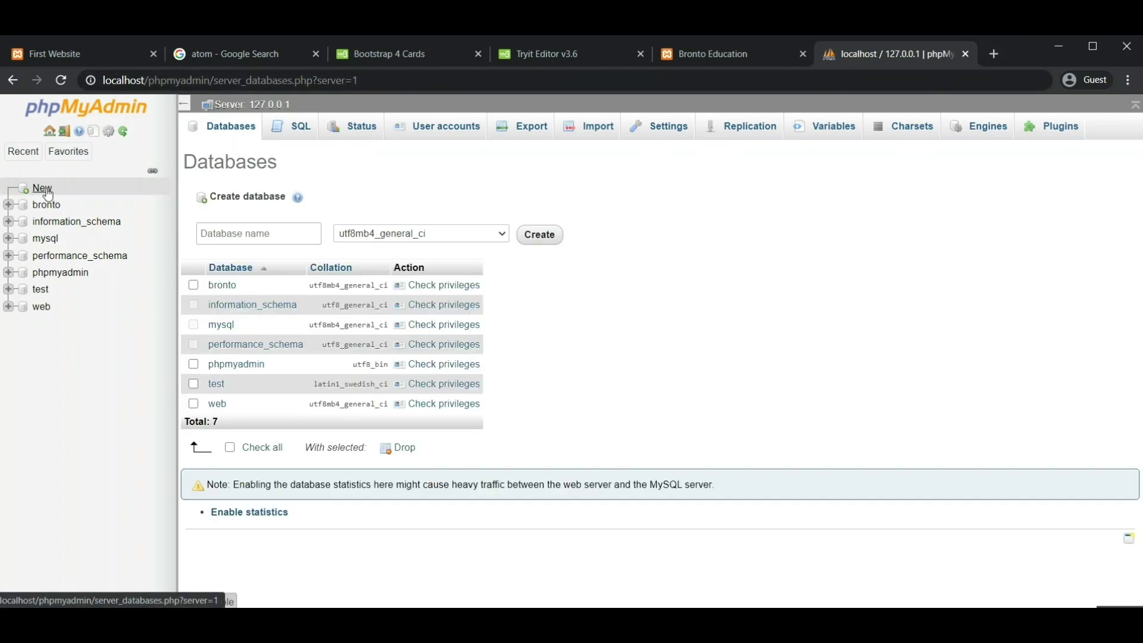
{"action": "left_click", "coordinate": [223, 240]}
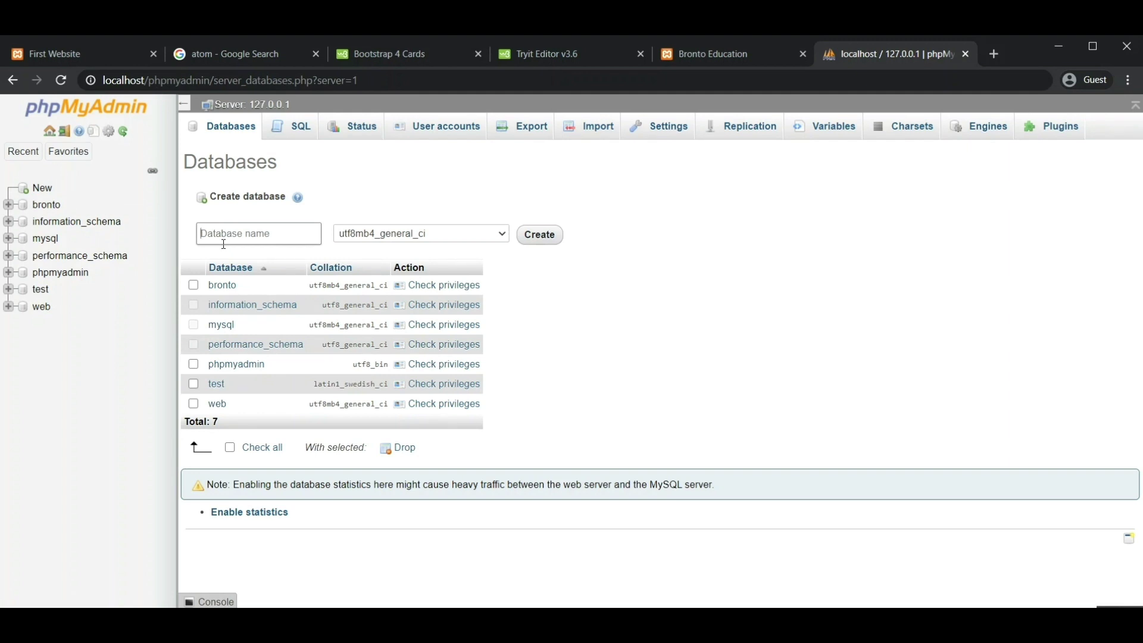
{"action": "type", "text": "website"}
{"action": "left_click", "coordinate": [539, 235]}
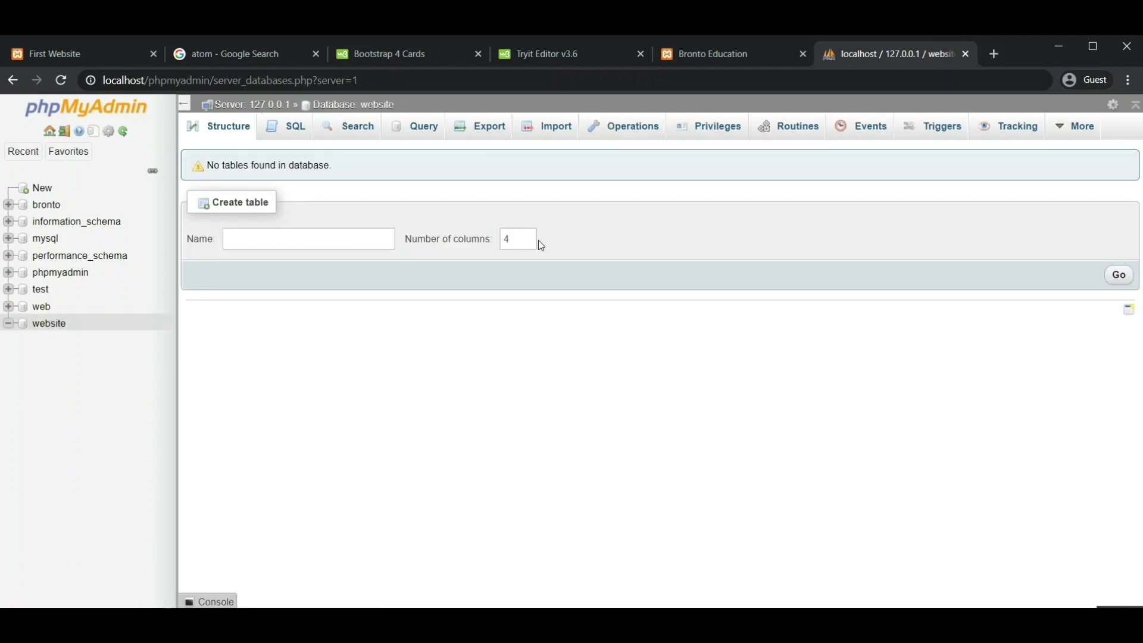
- Start a new table named userinfo with 5 columns in the website database
{"action": "left_click", "coordinate": [285, 237]}
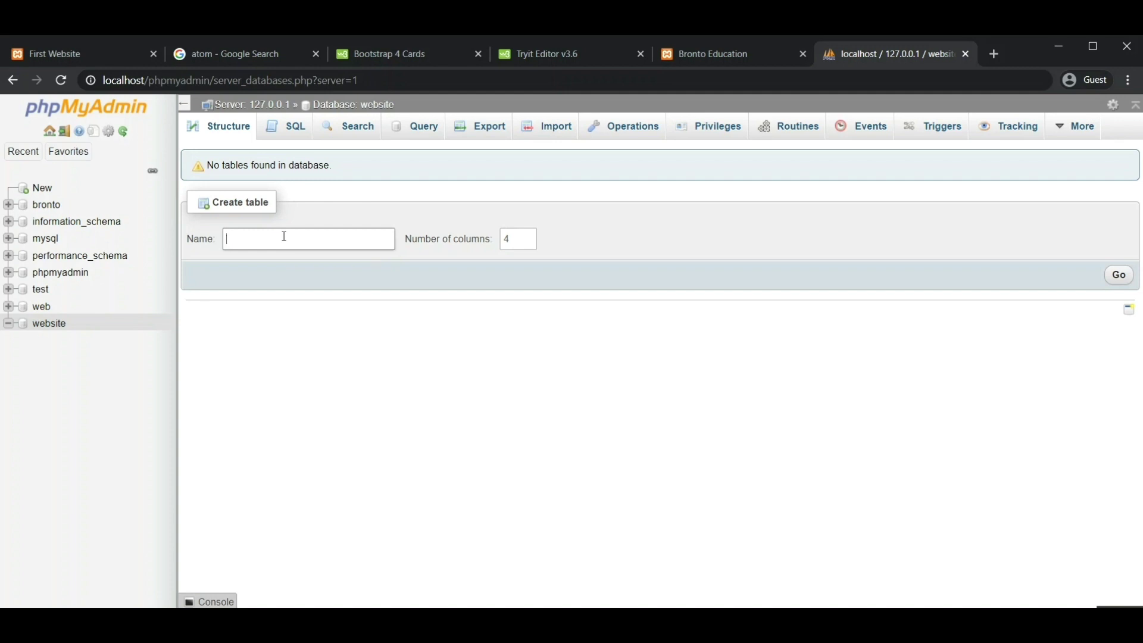
{"action": "type", "text": "user"}
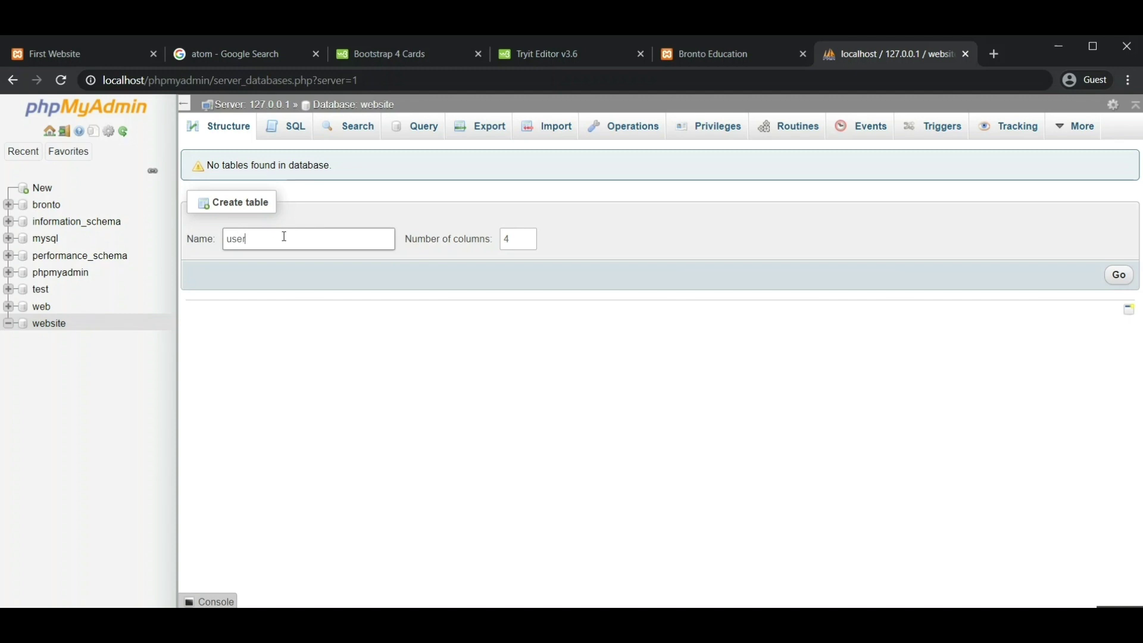
{"action": "type", "text": "info"}
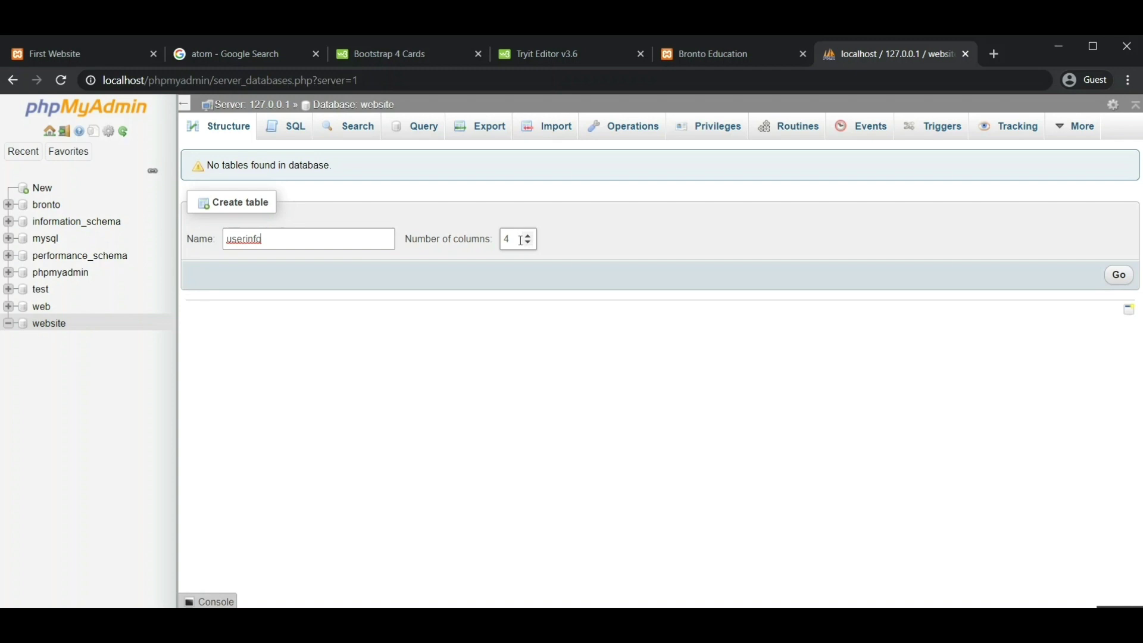
{"action": "left_click", "coordinate": [525, 240]}
{"action": "left_click", "coordinate": [529, 238]}
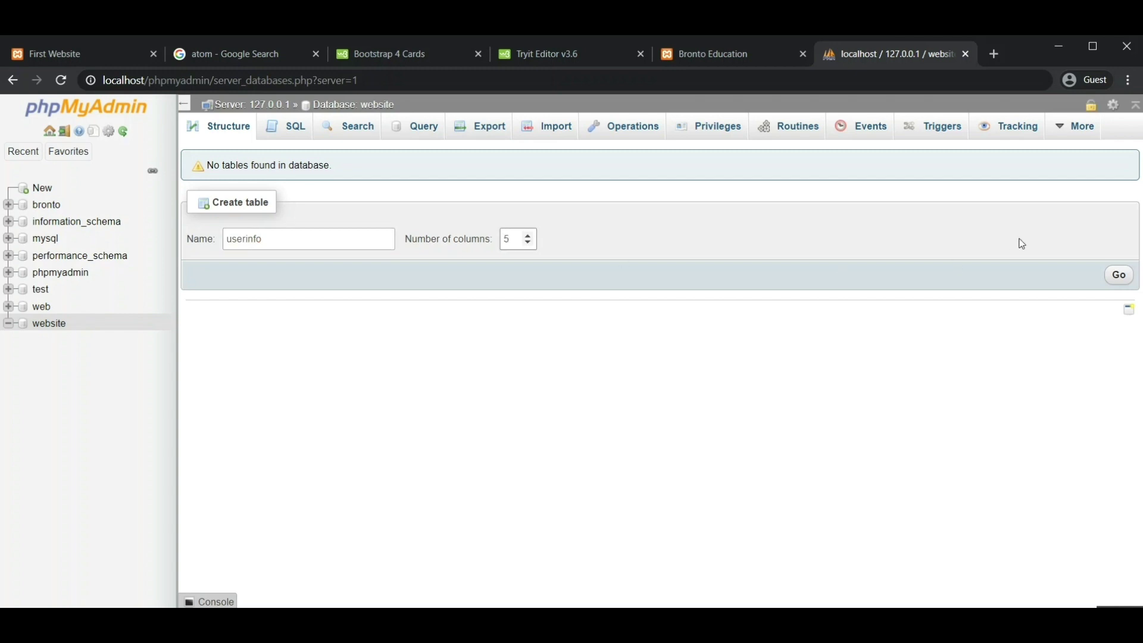
{"action": "left_click", "coordinate": [1118, 276]}
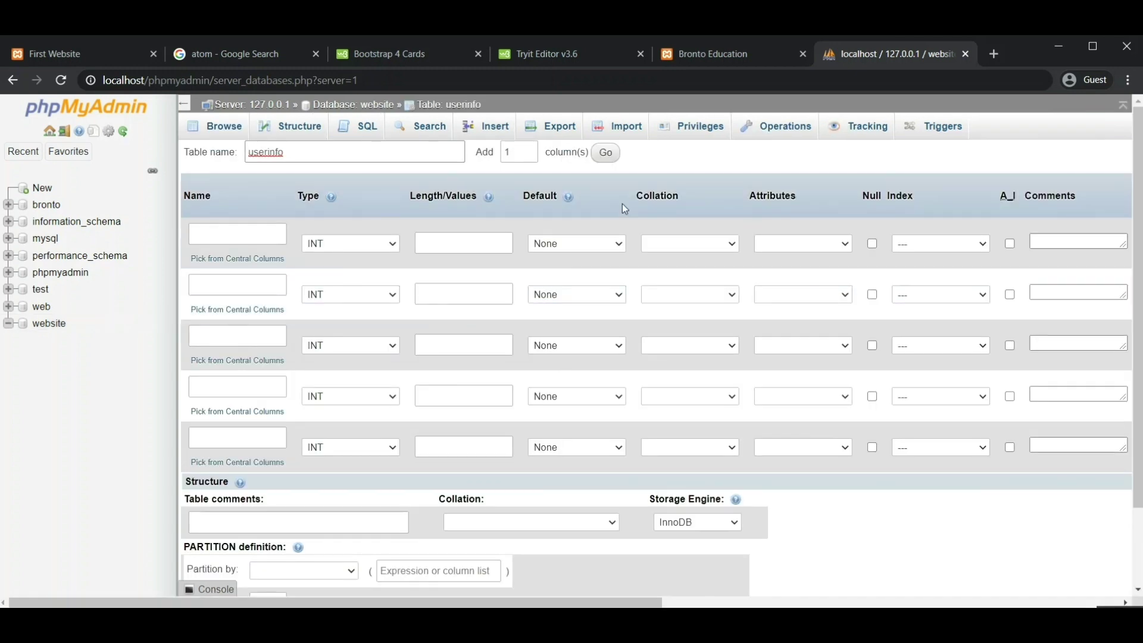
- Define the first column as ID with length 255 and make it an auto-incrementing primary key
{"action": "left_click", "coordinate": [234, 239]}
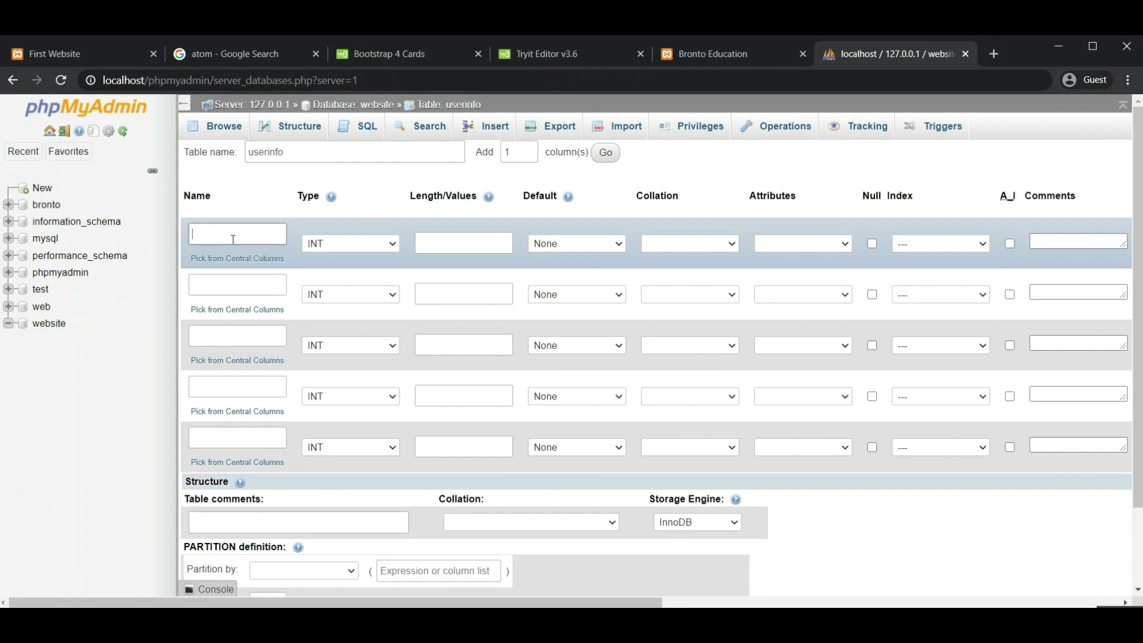
{"action": "type", "text": "ID"}
{"action": "left_click", "coordinate": [454, 244]}
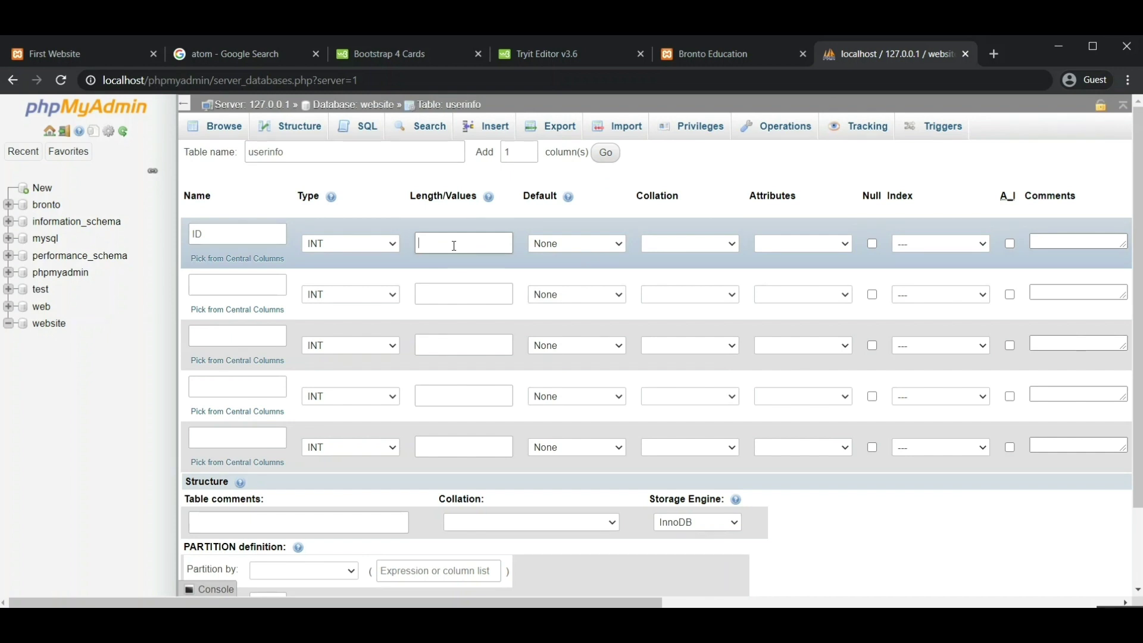
{"action": "type", "text": "255"}
{"action": "left_click", "coordinate": [1010, 244]}
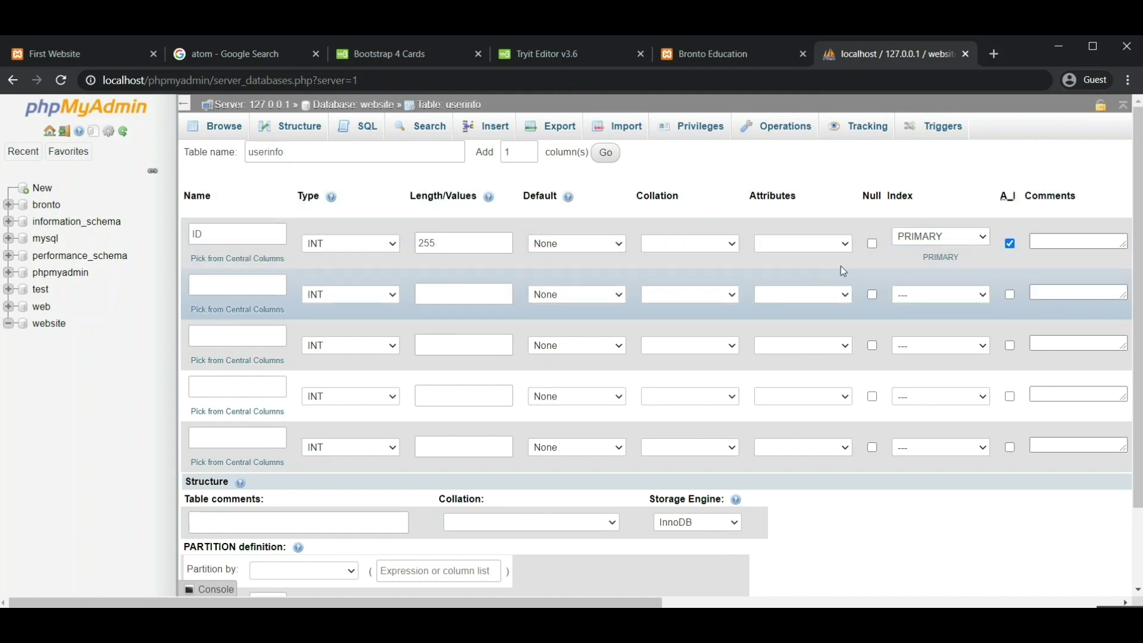
- Define the second column as Name with type VARCHAR and length 32
{"action": "left_click", "coordinate": [243, 288]}
{"action": "type", "text": "Name"}
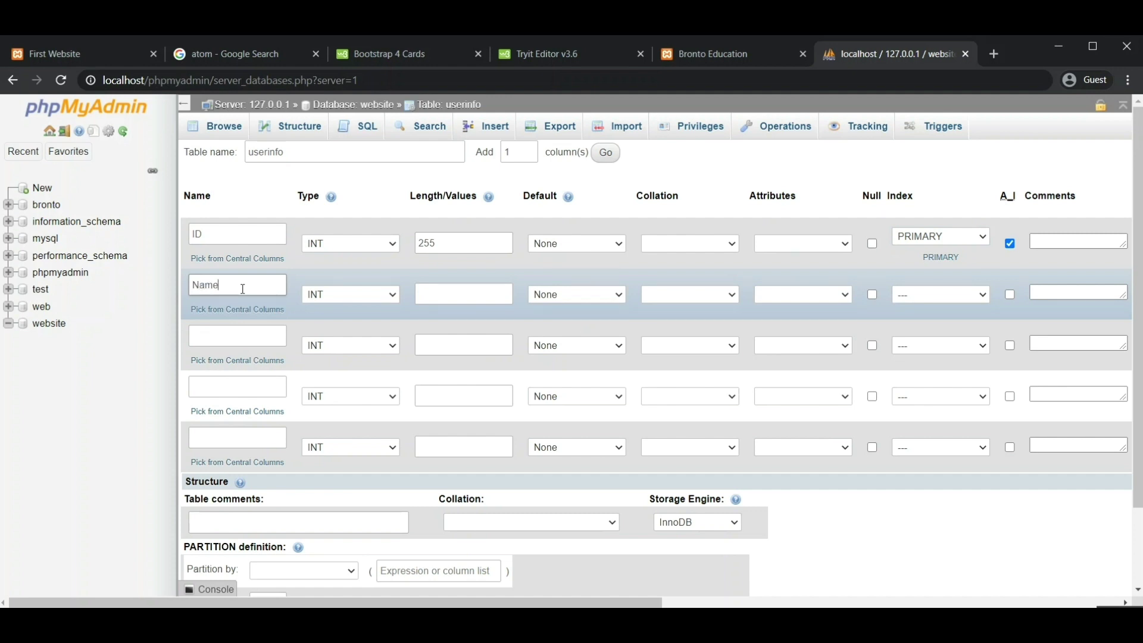
{"action": "left_click", "coordinate": [395, 294]}
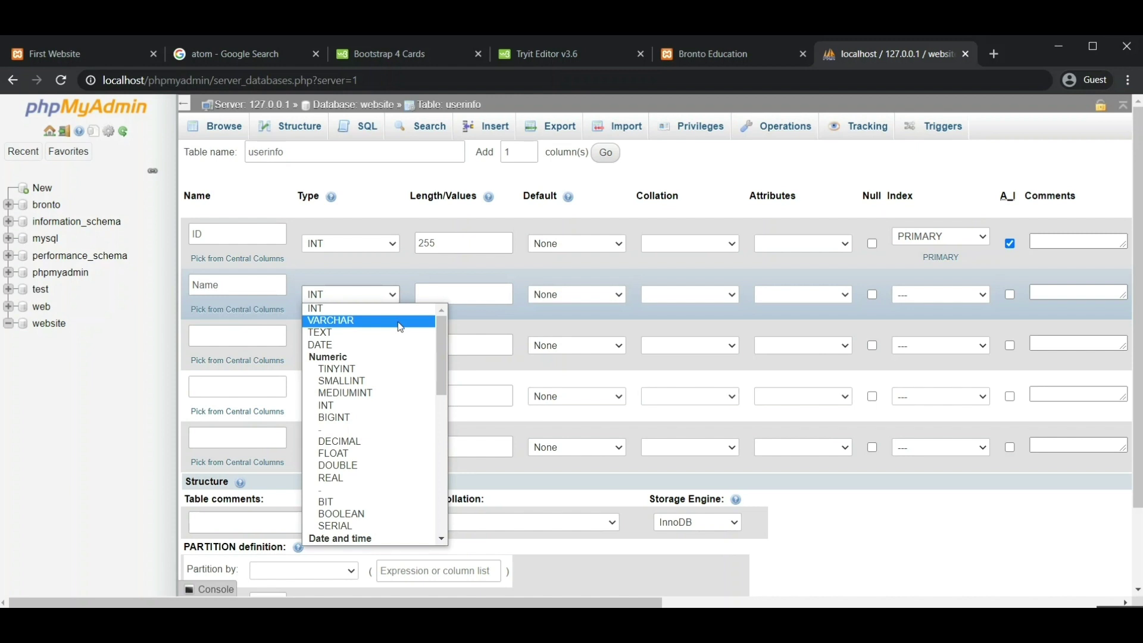
{"action": "left_click", "coordinate": [400, 321]}
{"action": "left_click", "coordinate": [459, 296]}
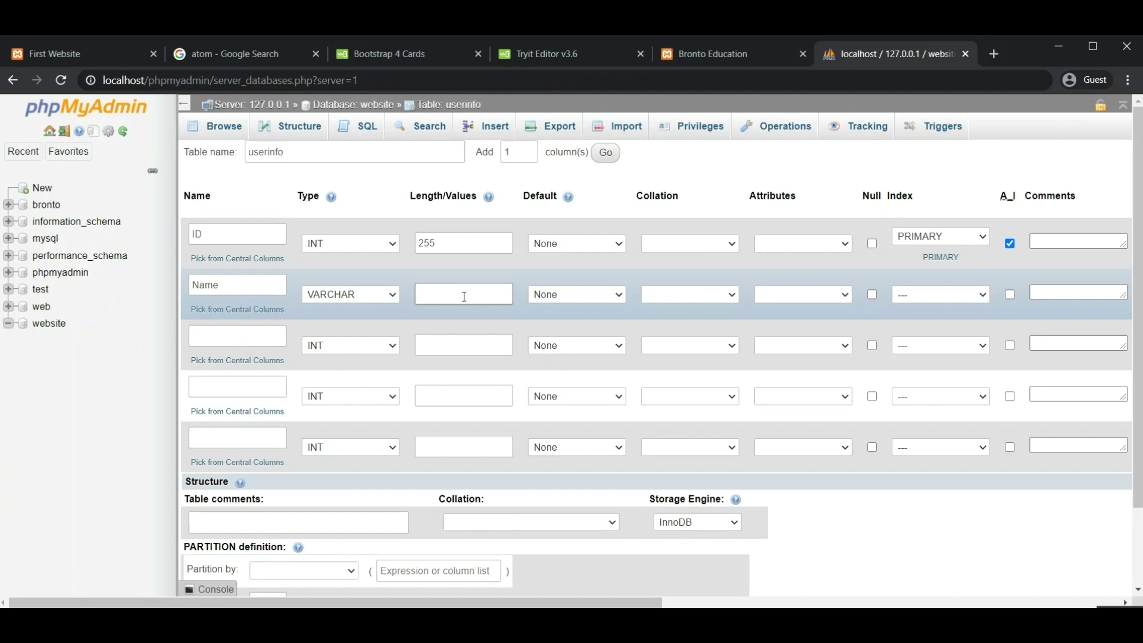
{"action": "type", "text": "16"}
{"action": "key", "text": "BackSpace"}
{"action": "key", "text": "BackSpace"}
{"action": "type", "text": "32"}
- Define the third column as Mobile with type VARCHAR and length 16
{"action": "left_click", "coordinate": [257, 339]}
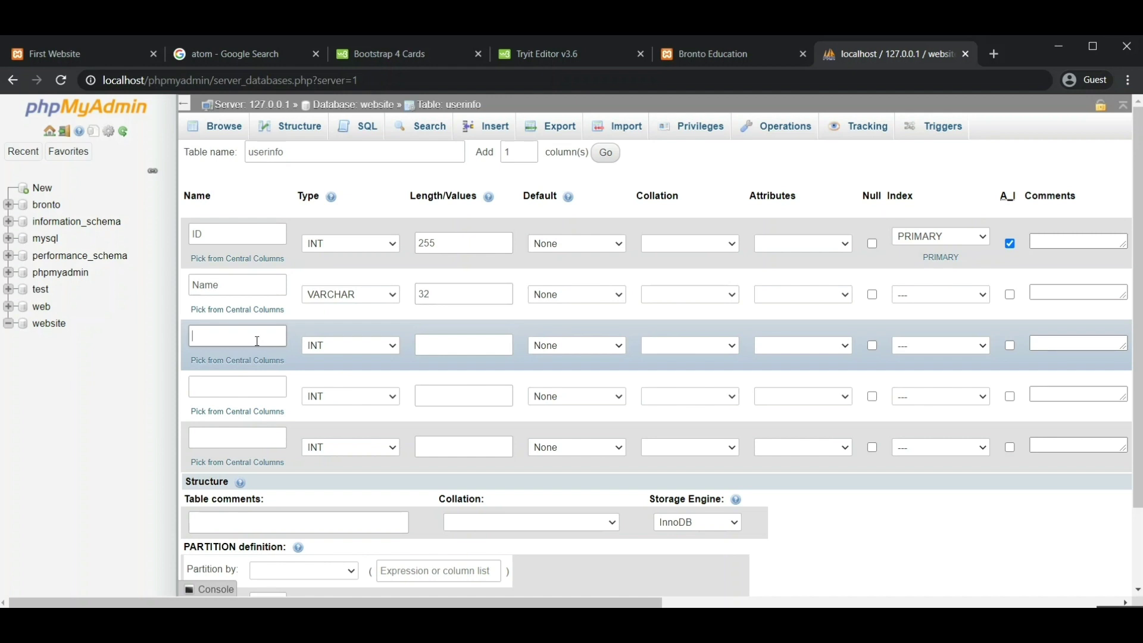
{"action": "type", "text": "m"}
{"action": "key", "text": "BackSpace"}
{"action": "type", "text": "Mobile"}
{"action": "left_click", "coordinate": [337, 351]}
{"action": "left_click", "coordinate": [350, 370]}
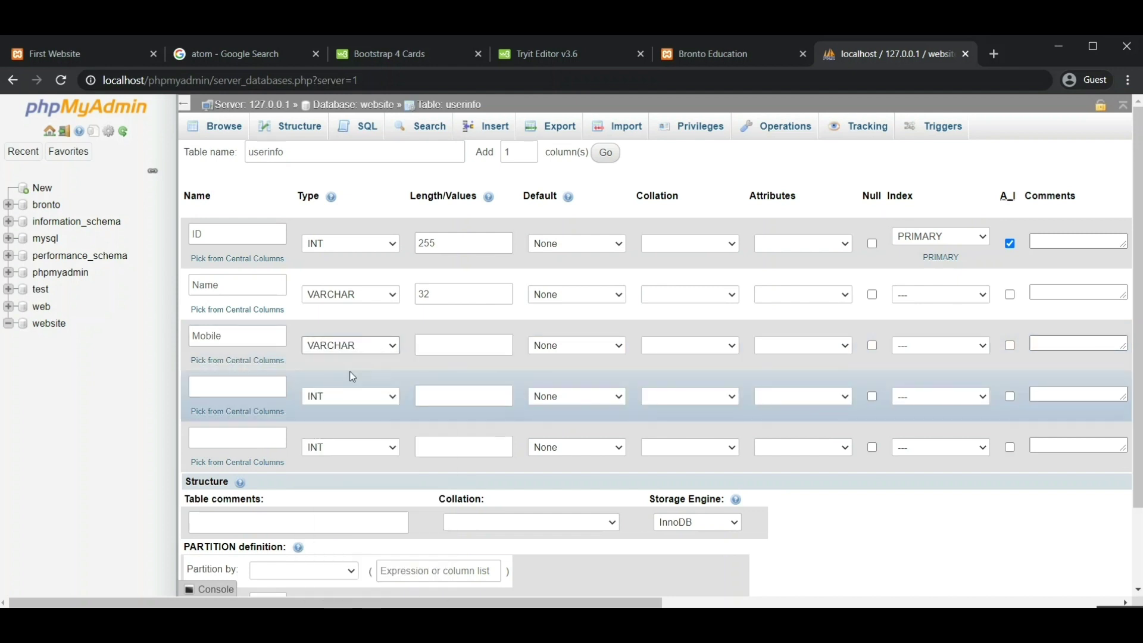
{"action": "left_click", "coordinate": [444, 347]}
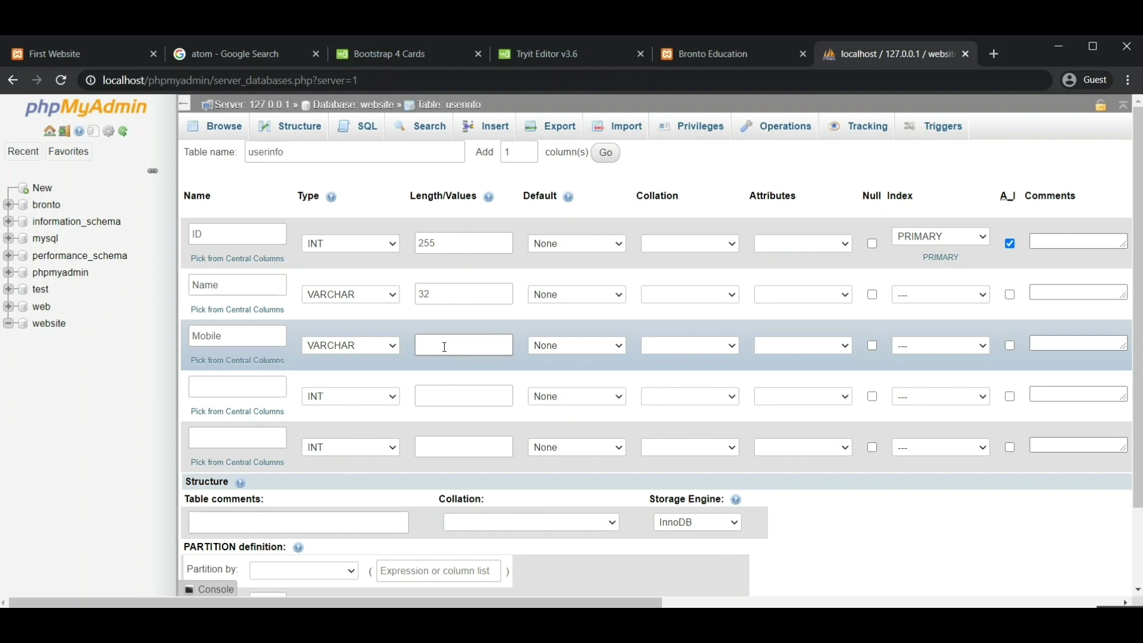
{"action": "type", "text": "16"}
- Define the fourth column as Email with type VARCHAR and length 32
{"action": "left_click", "coordinate": [263, 391]}
{"action": "type", "text": "email"}
{"action": "key", "text": "BackSpace"}
{"action": "key", "text": "BackSpace"}
{"action": "key", "text": "BackSpace"}
{"action": "key", "text": "BackSpace"}
{"action": "key", "text": "BackSpace"}
{"action": "type", "text": "Email"}
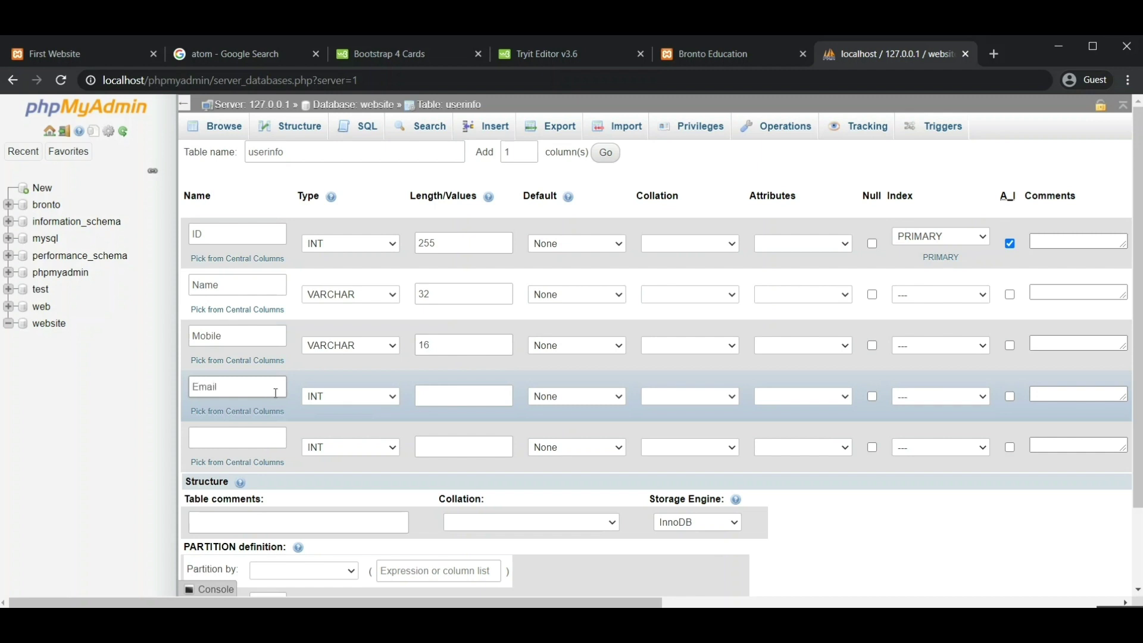
{"action": "left_click", "coordinate": [364, 397]}
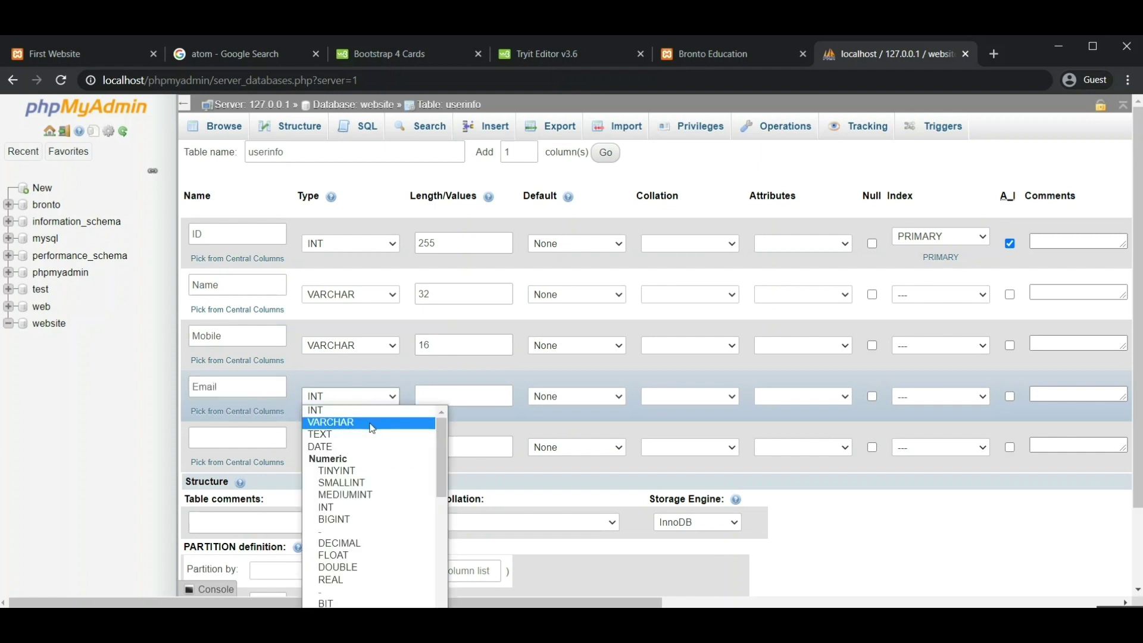
{"action": "left_click", "coordinate": [372, 423]}
{"action": "left_click", "coordinate": [429, 401]}
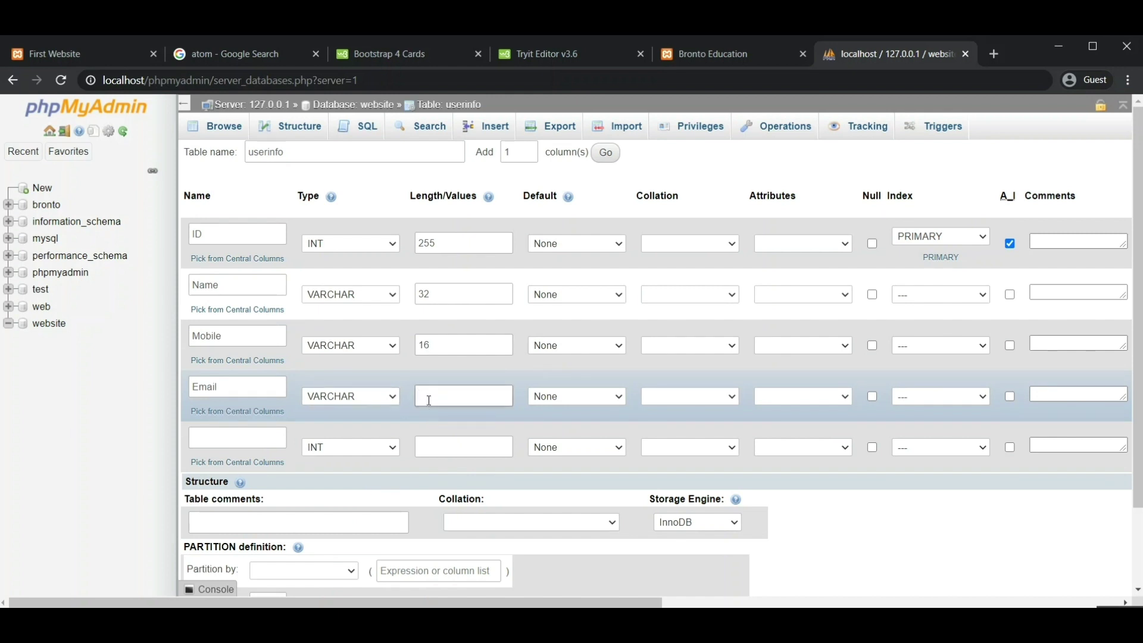
{"action": "type", "text": "32"}
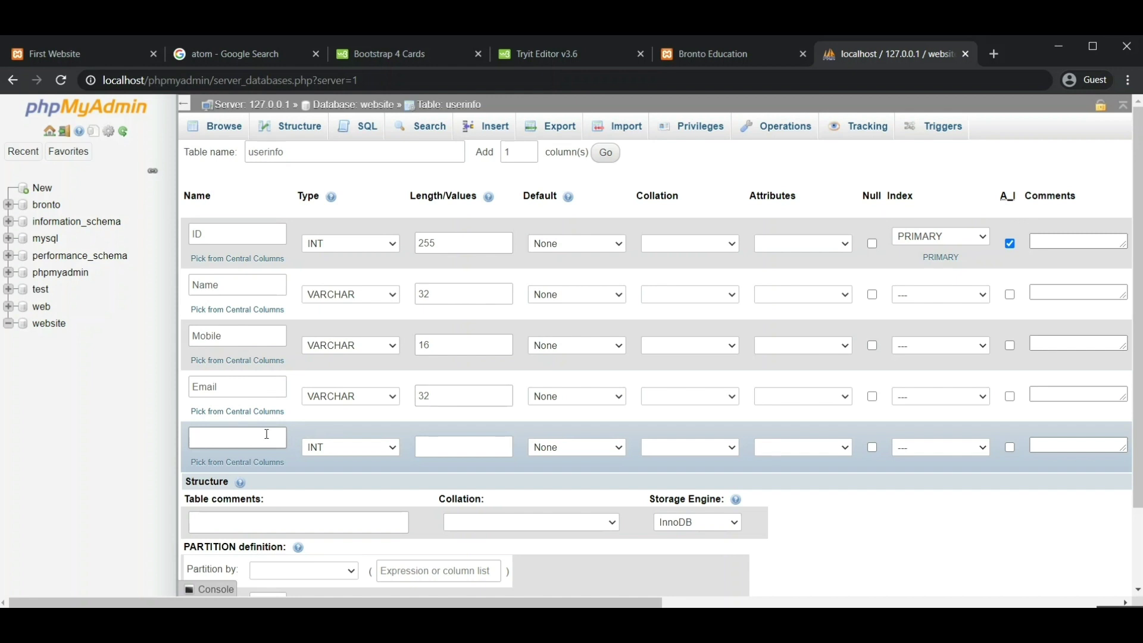
- Define the fifth column as Message with type VARCHAR and length 255
{"action": "type", "text": "Message"}
{"action": "left_click", "coordinate": [345, 448]}
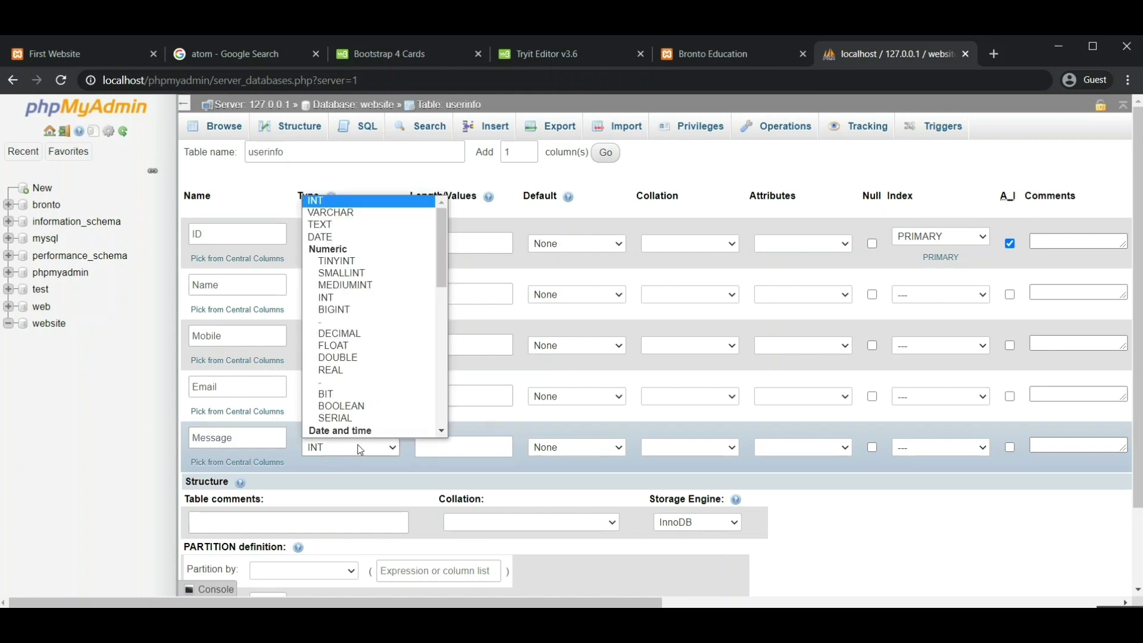
{"action": "scroll", "coordinate": [401, 238], "scroll_direction": "down", "scroll_amount": 1}
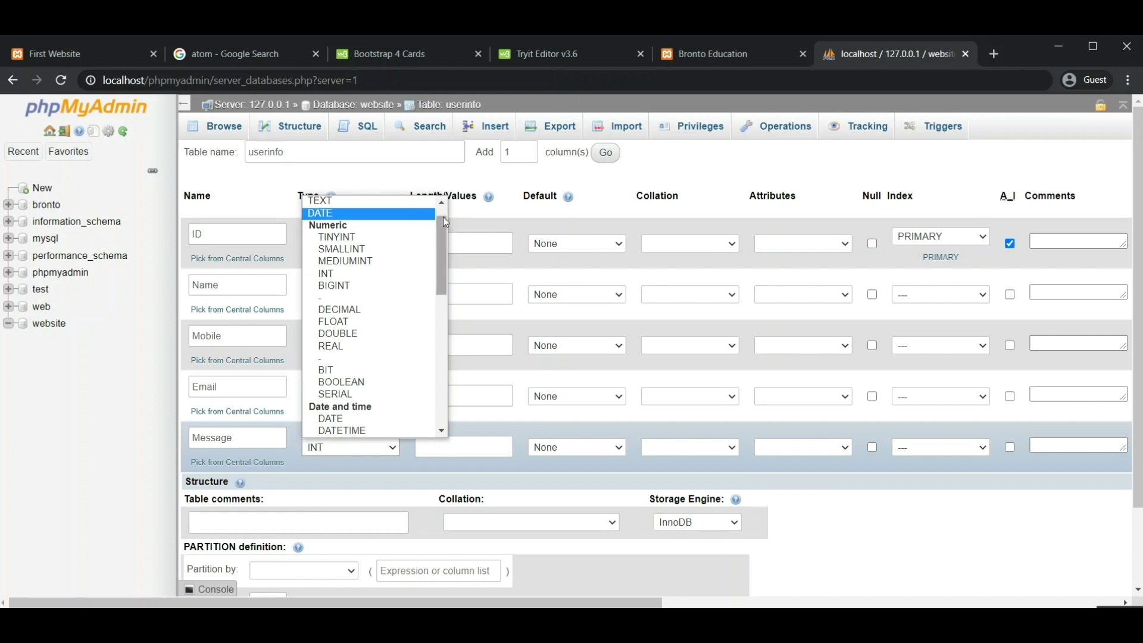
{"action": "scroll", "coordinate": [442, 217], "scroll_direction": "up", "scroll_amount": 1}
{"action": "scroll", "coordinate": [444, 215], "scroll_direction": "up", "scroll_amount": 1}
{"action": "left_click", "coordinate": [408, 213]}
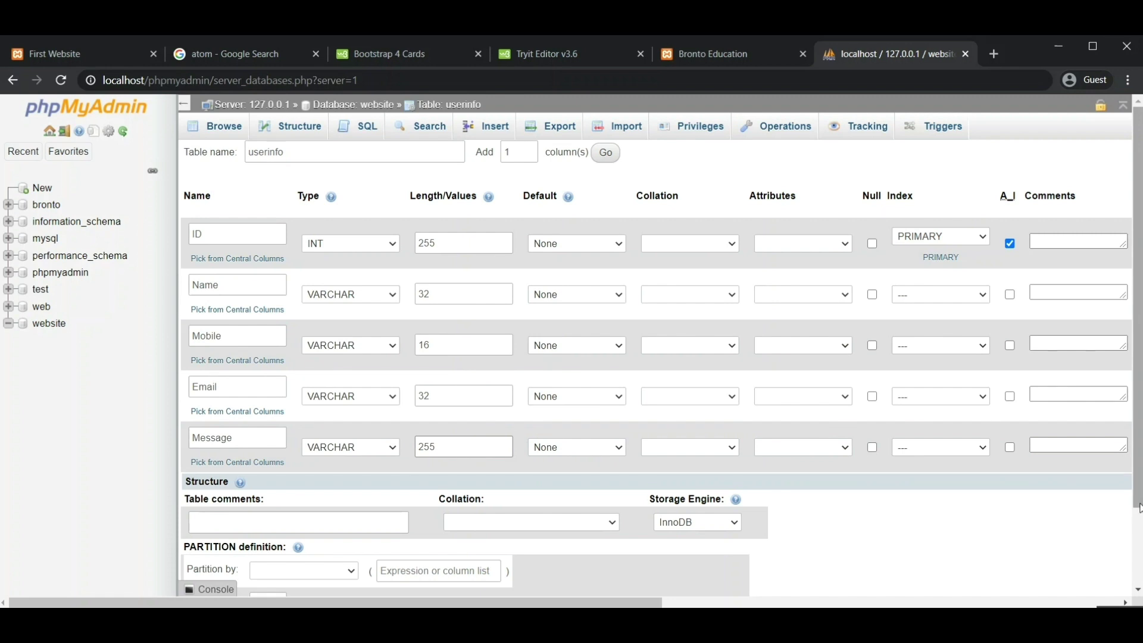
- Save the userinfo table and switch back to user.php in Atom
{"action": "scroll", "coordinate": [1140, 506], "scroll_direction": "down", "scroll_amount": 3}
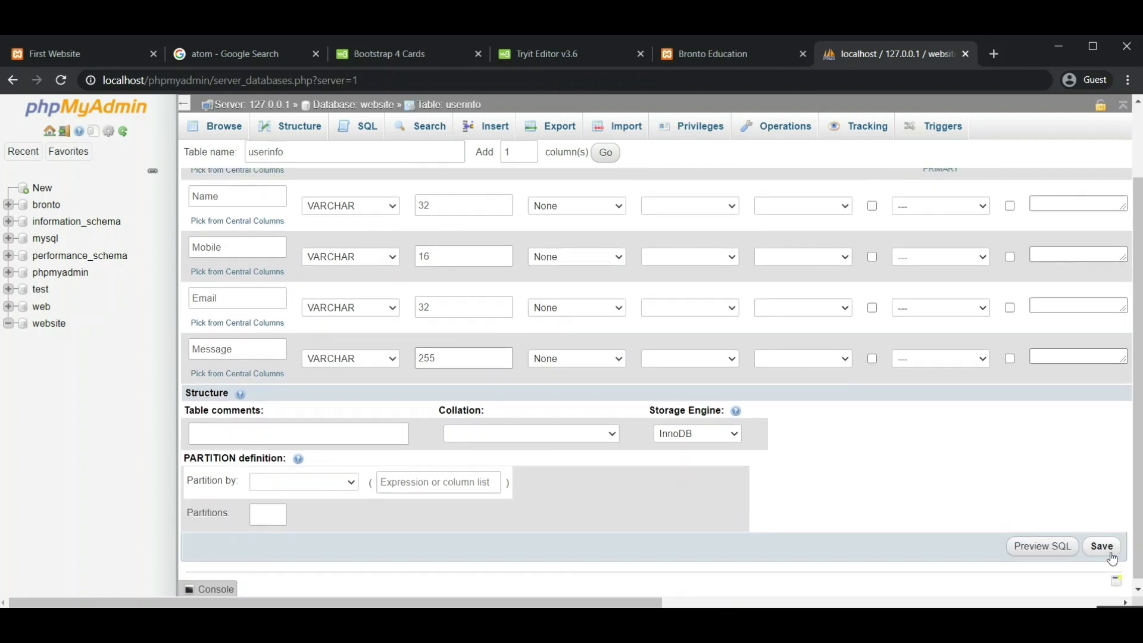
{"action": "left_click", "coordinate": [1102, 547]}
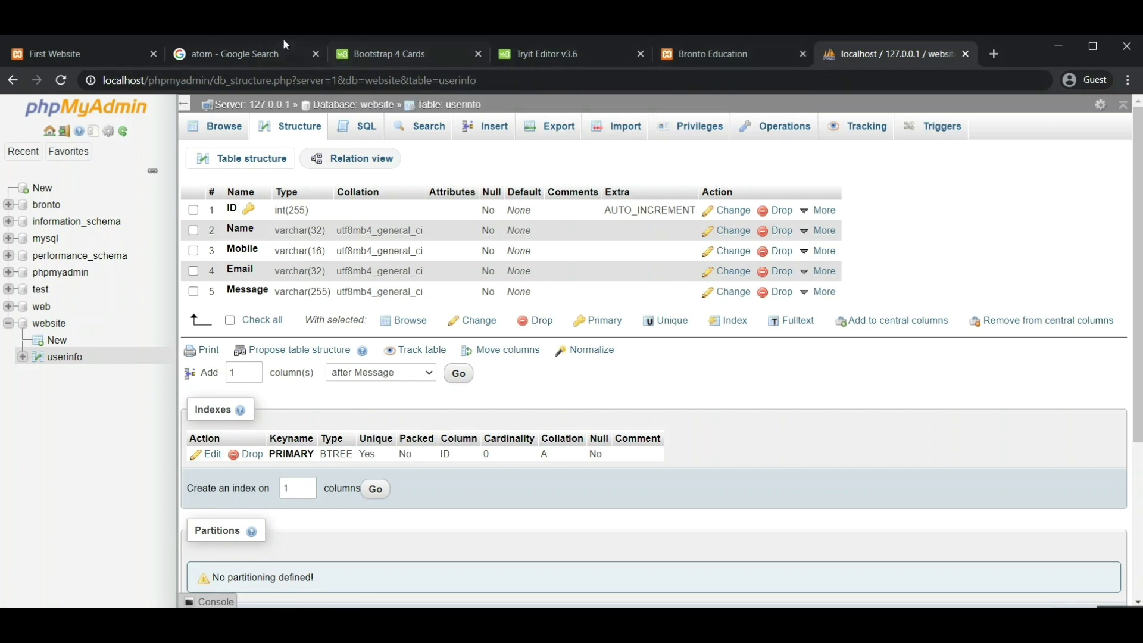
{"action": "left_click", "coordinate": [309, 113]}
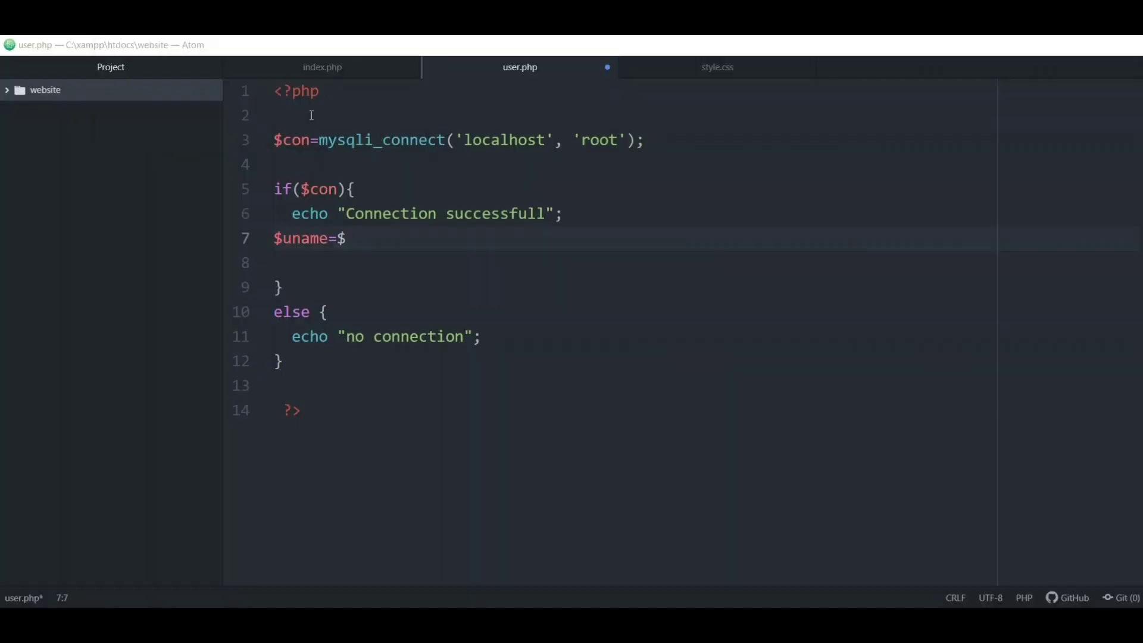
- Complete the $uname assignment on line 7 so it reads $_POST['uname'];
{"action": "key", "text": "Right"}
{"action": "key", "text": "Right"}
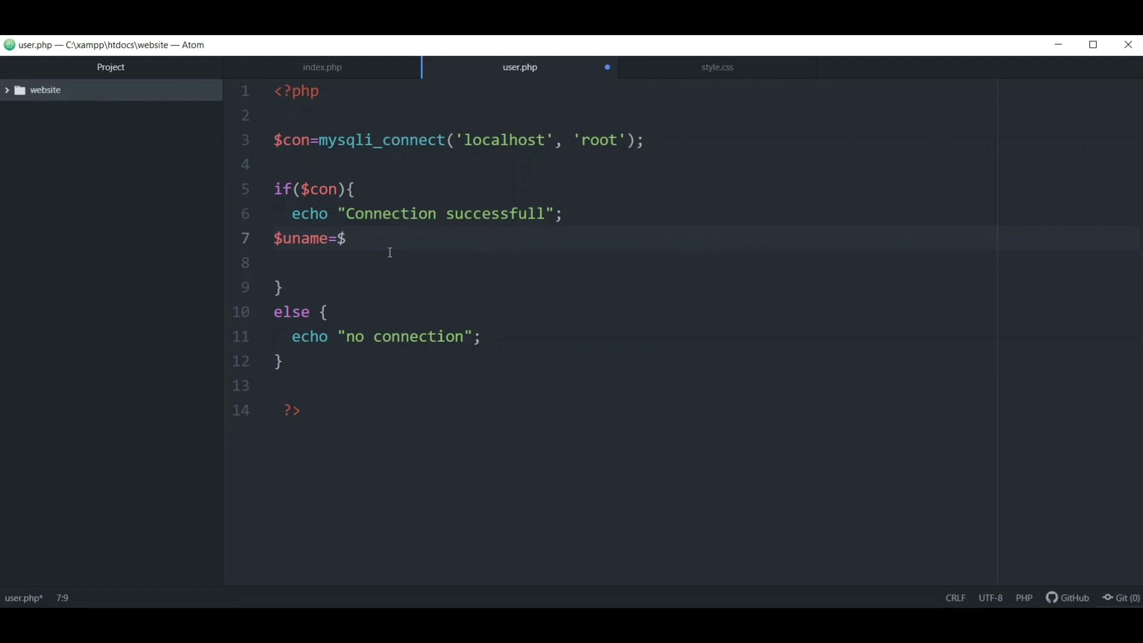
{"action": "type", "text": "_POST()"}
{"action": "key", "text": "BackSpace"}
{"action": "type", "text": "["}
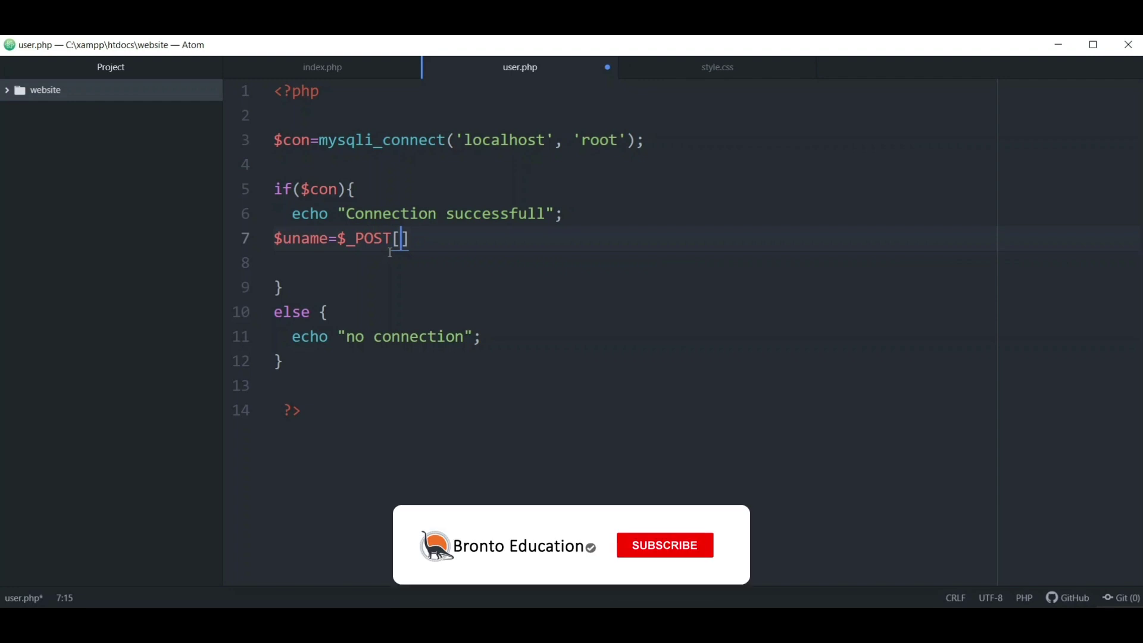
{"action": "type", "text": "'uname'];"}
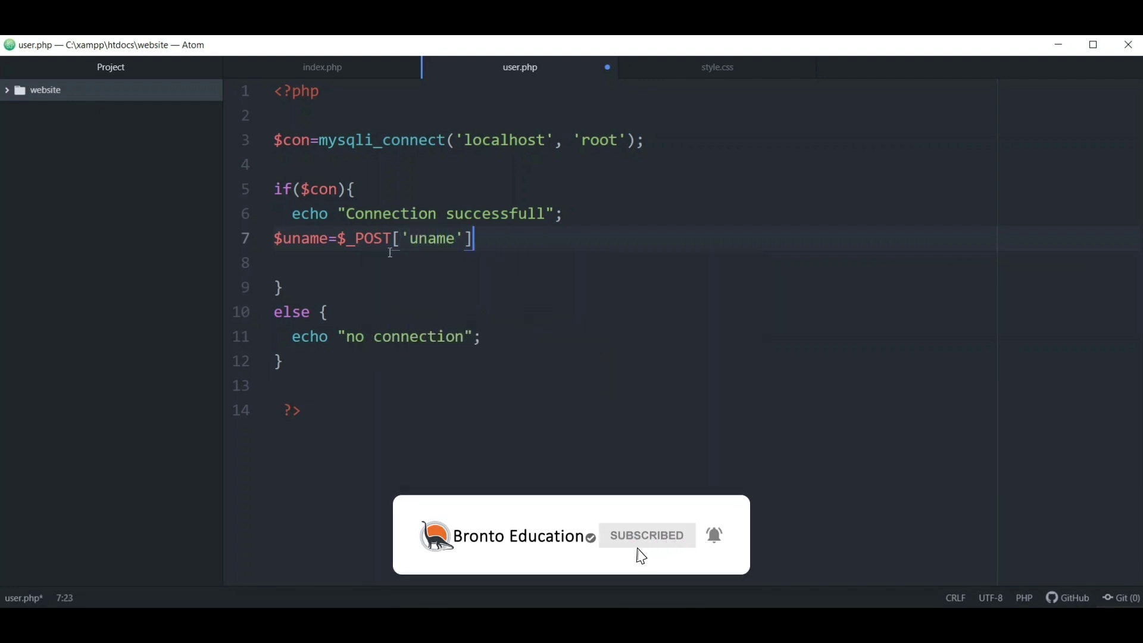
- Add the line $mobile=$_POST['mobile']; below the $uname assignment
{"action": "key", "text": "Return"}
{"action": "type", "text": "$"}
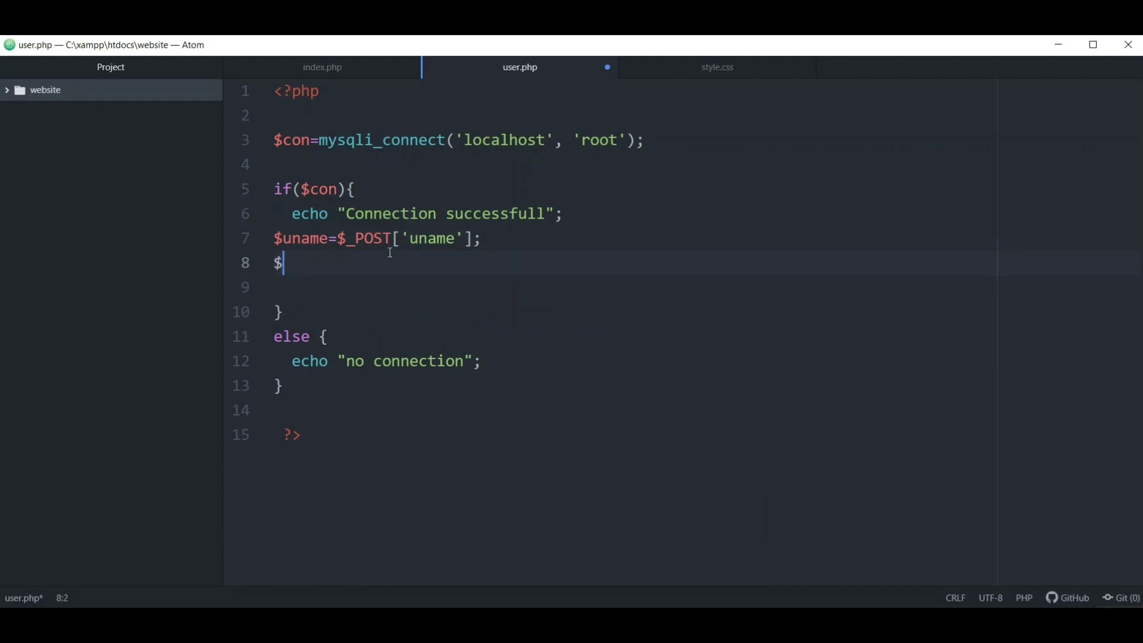
{"action": "type", "text": "mobile=$_PO"}
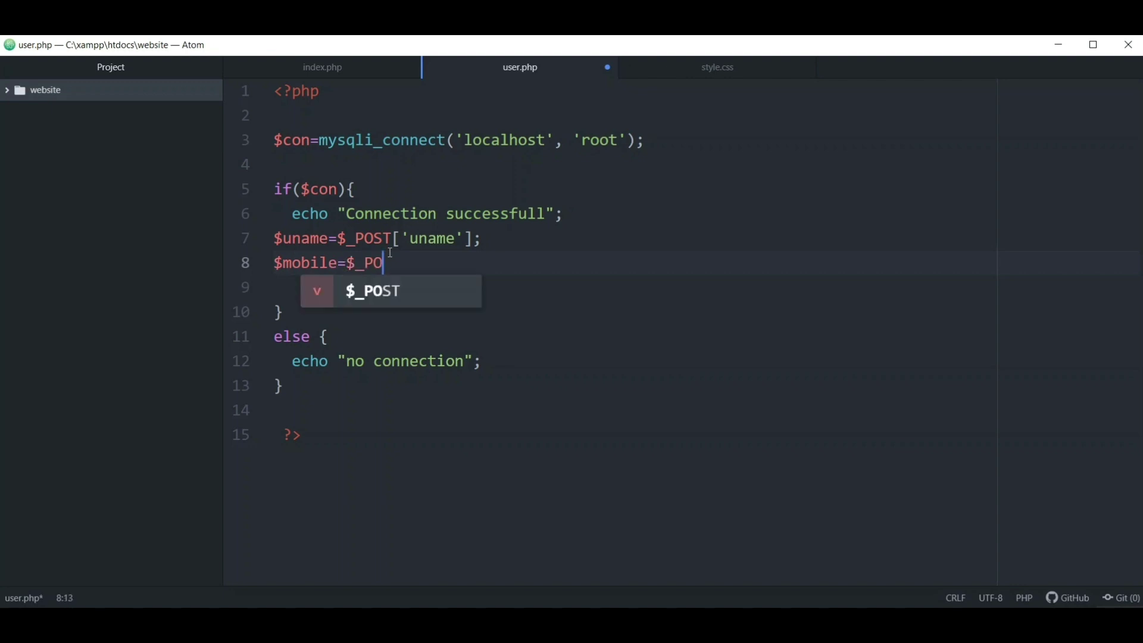
{"action": "type", "text": "ST["}
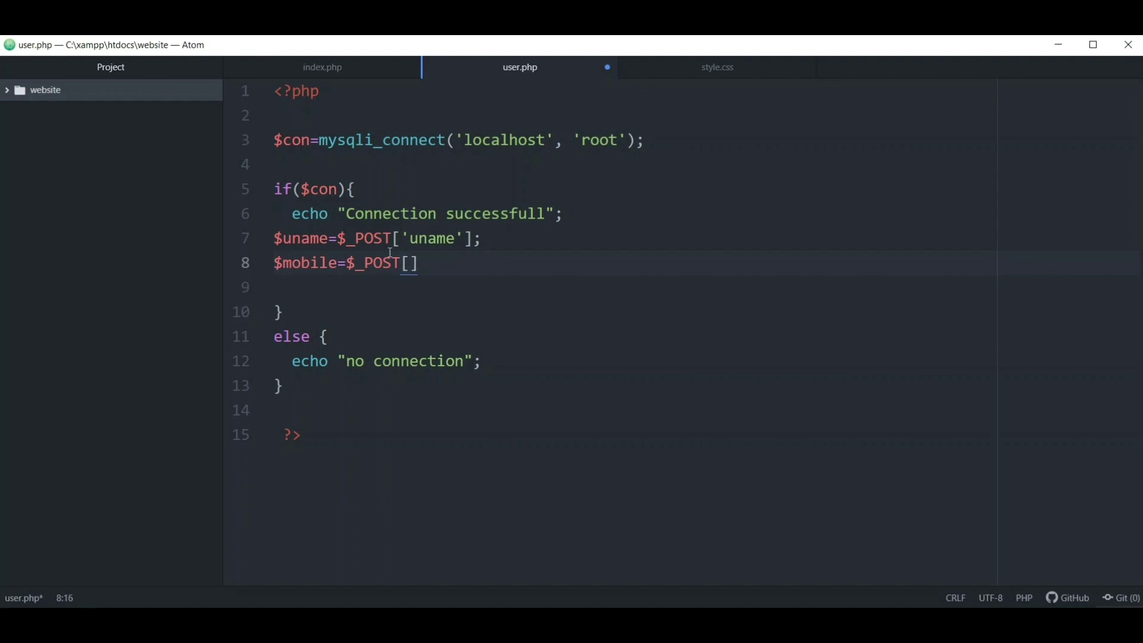
{"action": "type", "text": "'mobile'"}
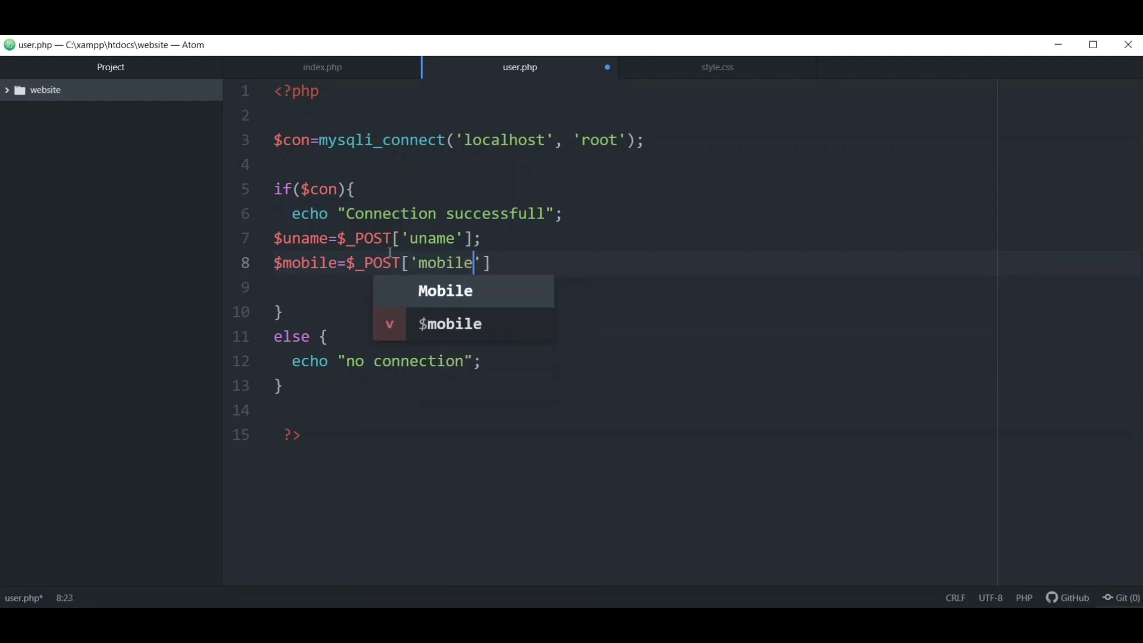
{"action": "key", "text": "Right"}
{"action": "type", "text": ";"}
- Add the line $email=$_POST['email']; below the $mobile assignment
{"action": "key", "text": "Return"}
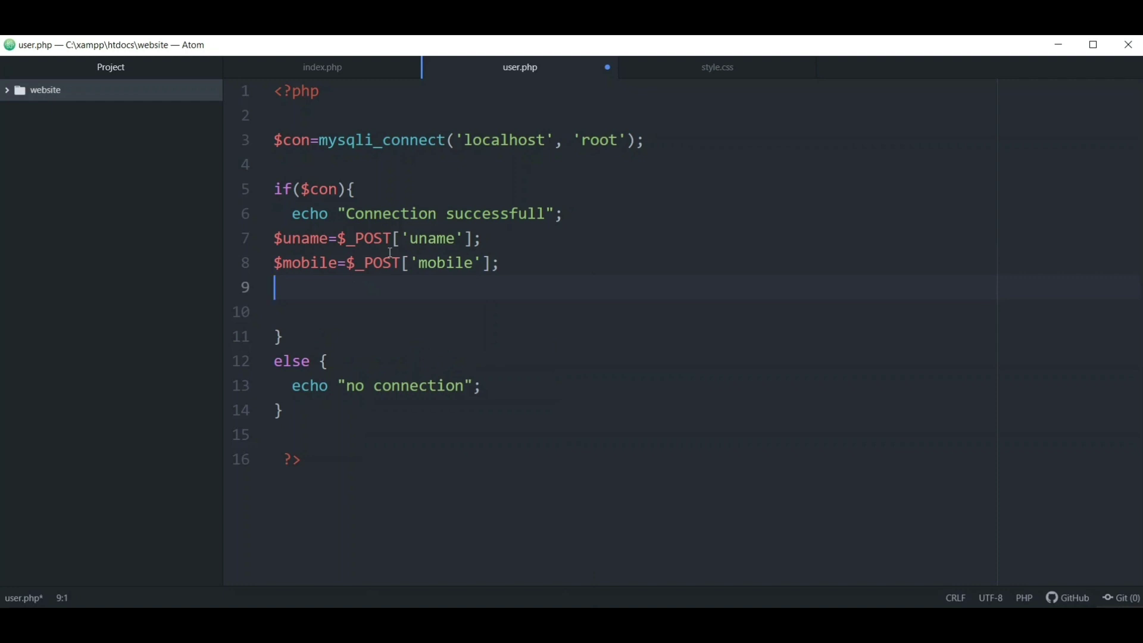
{"action": "type", "text": "$email=$_POS"}
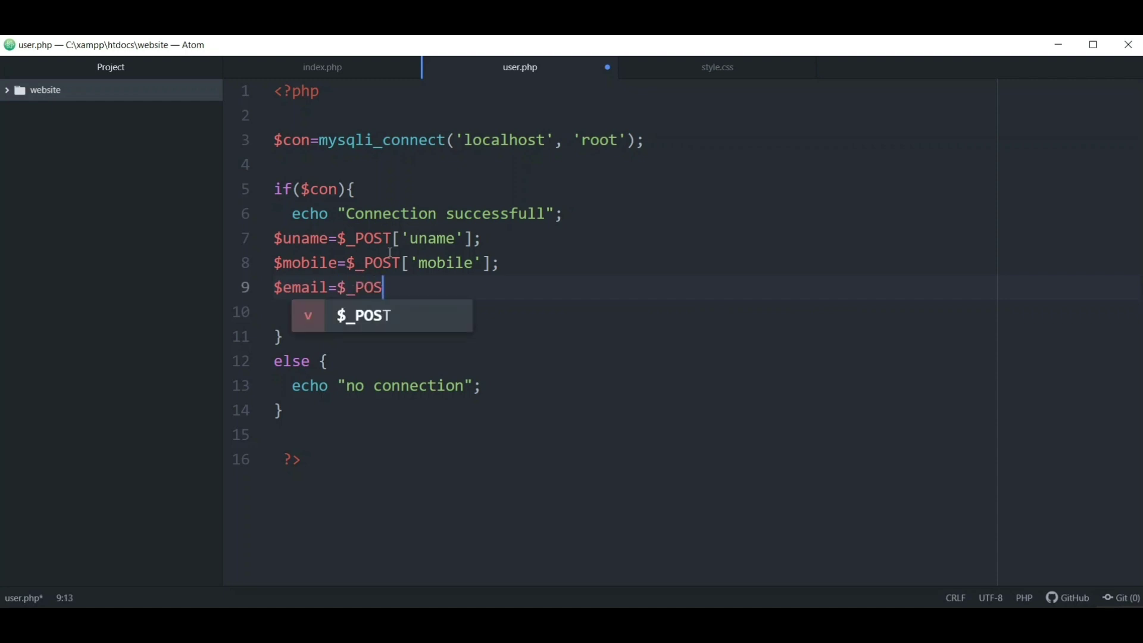
{"action": "type", "text": "T['email'"}
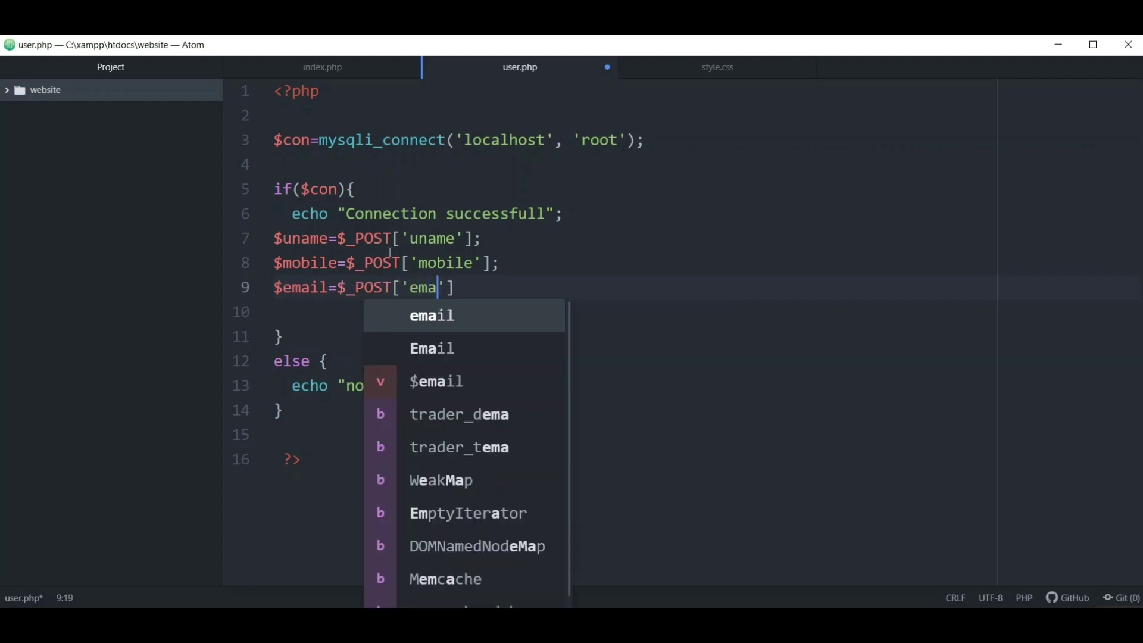
{"action": "type", "text": "];"}
- Add the line $msg=$_POST['message']; below the $email assignment
{"action": "key", "text": "Return"}
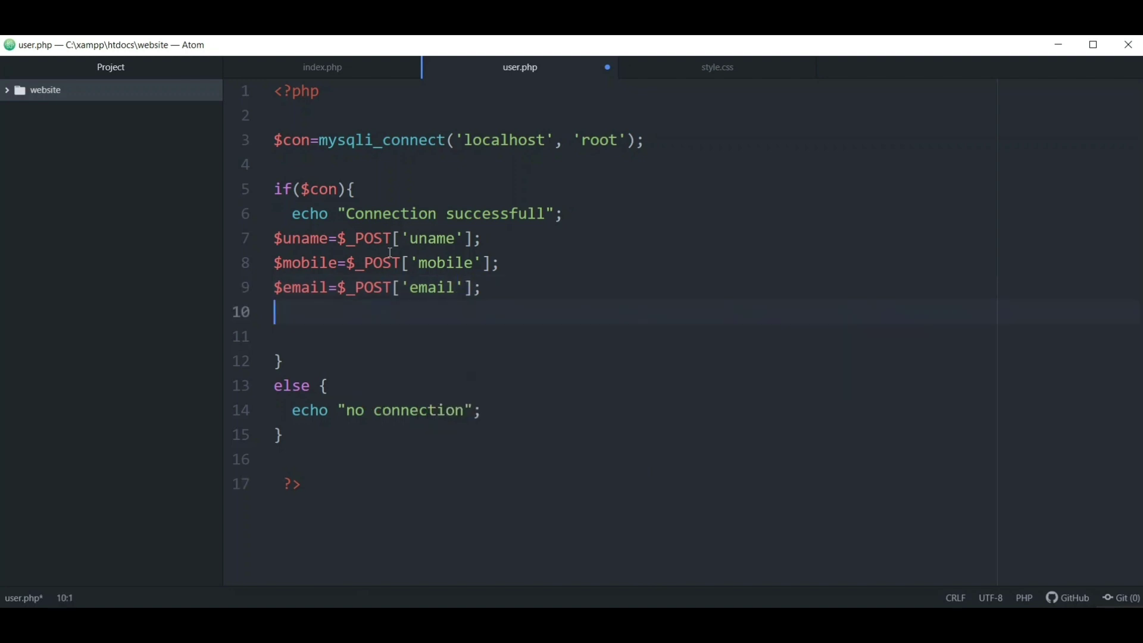
{"action": "type", "text": "$msg=$_POST['"}
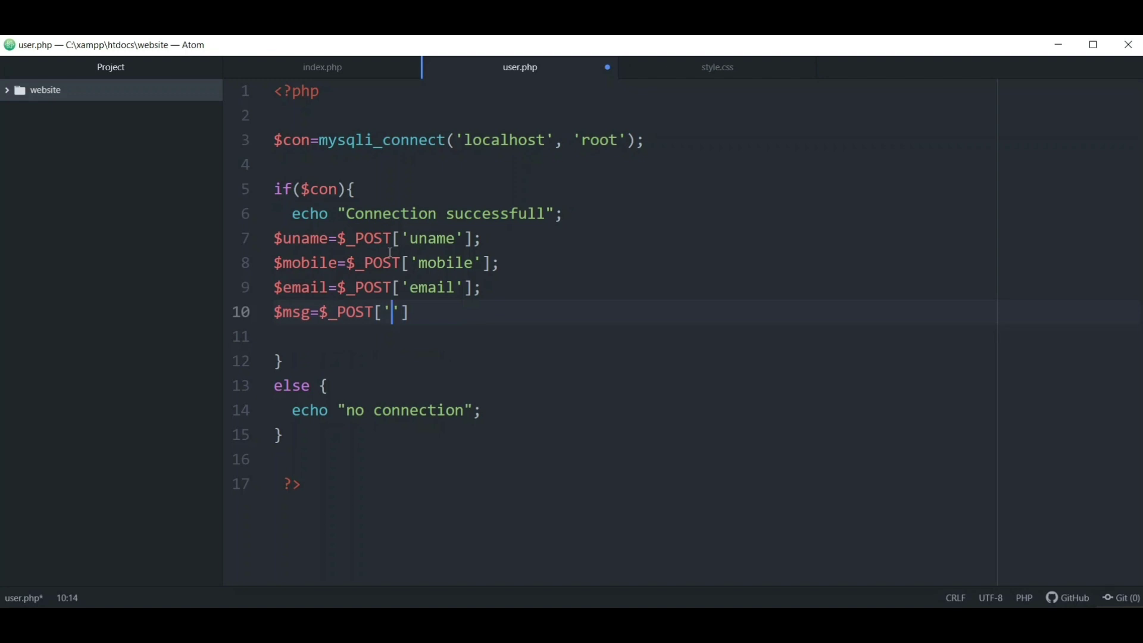
{"action": "type", "text": "message'];"}
{"action": "key", "text": "Return"}
- Start a mysqli_select_db() call on the line directly below the $msg assignment
{"action": "key", "text": "Return"}
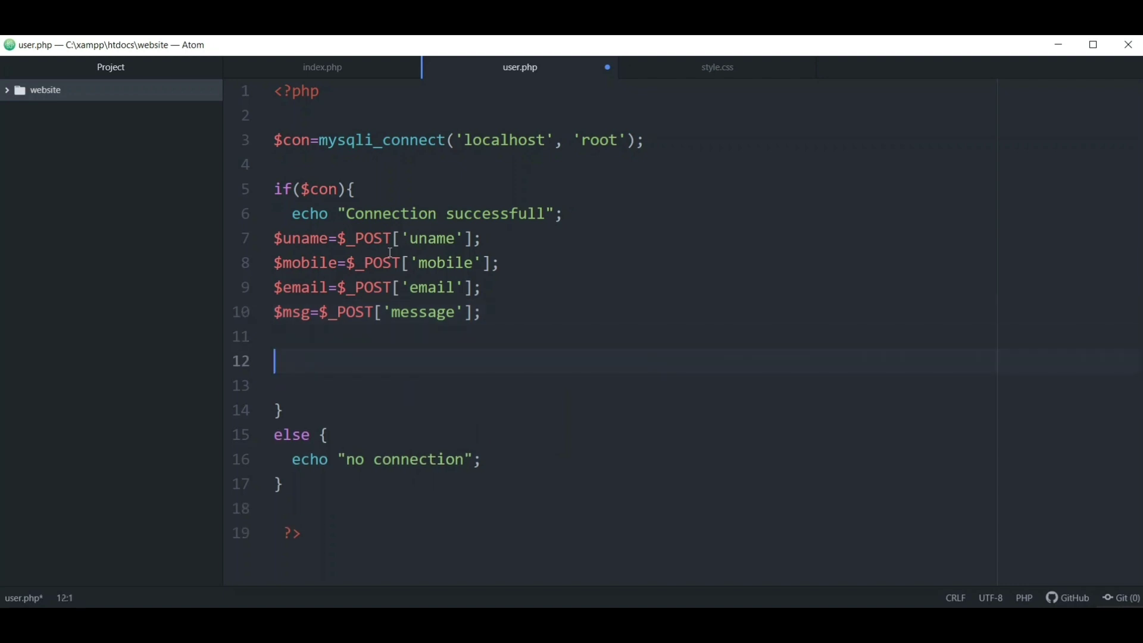
{"action": "key", "text": "Up"}
{"action": "type", "text": "mysql"}
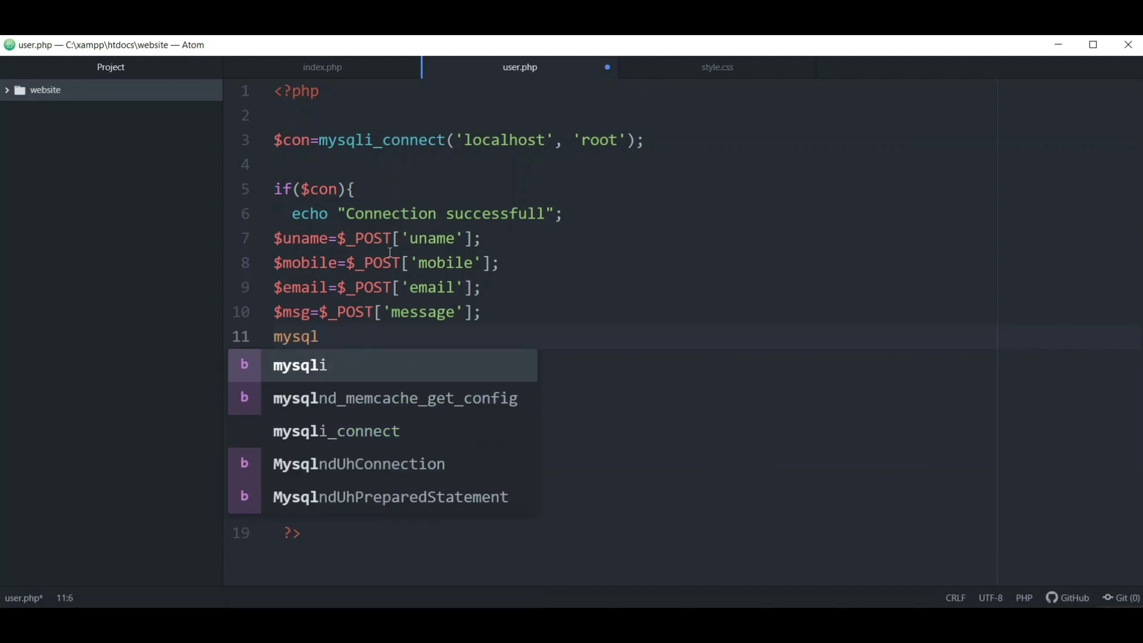
{"action": "type", "text": "i_select_db()"}
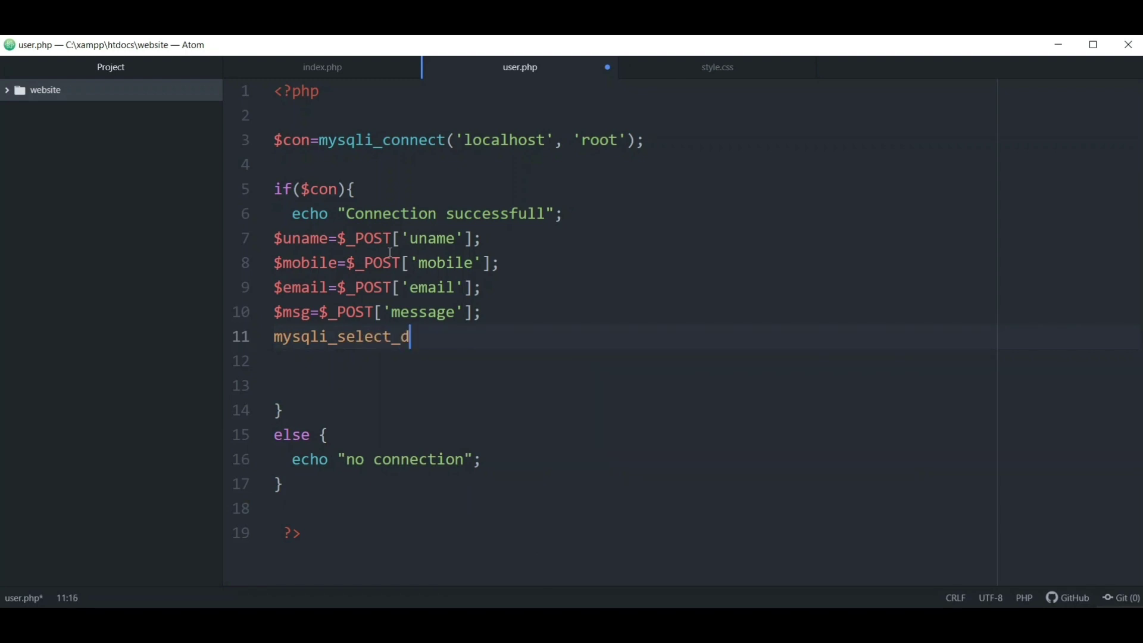